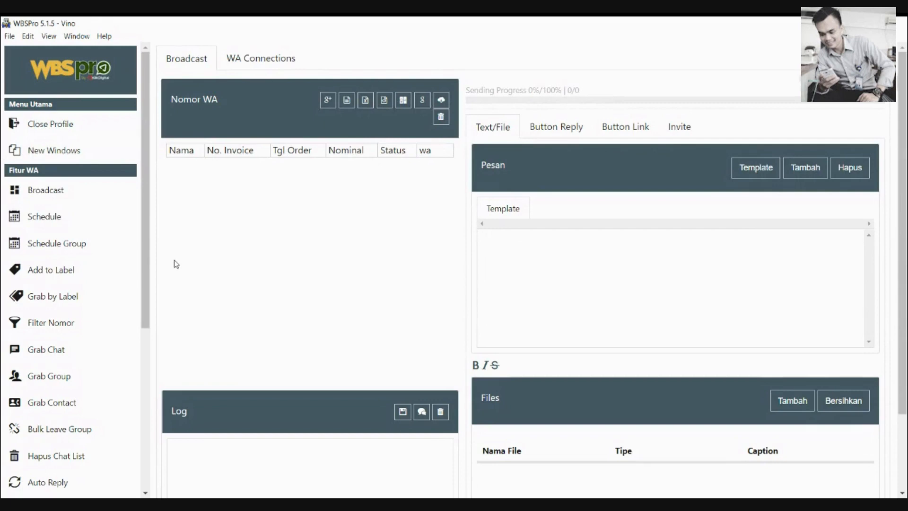
Tour the Schedule, Schedule Group, Add to Label and Filter Nomor pages from the sidebar
drag(145, 256, 147, 230)
click(90, 217)
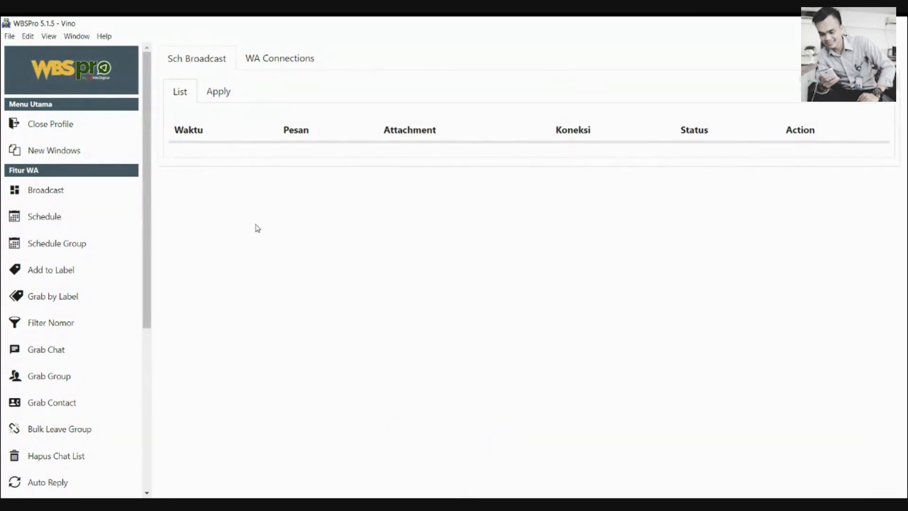
click(74, 250)
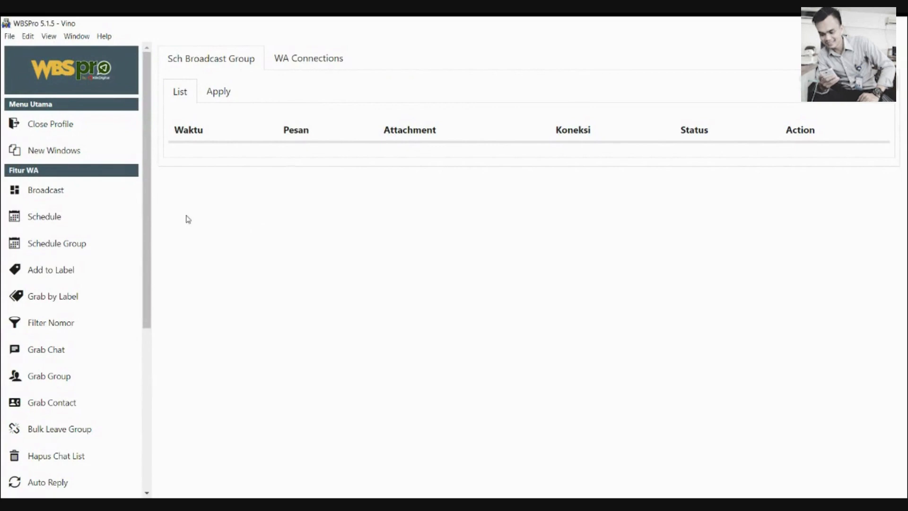
click(101, 273)
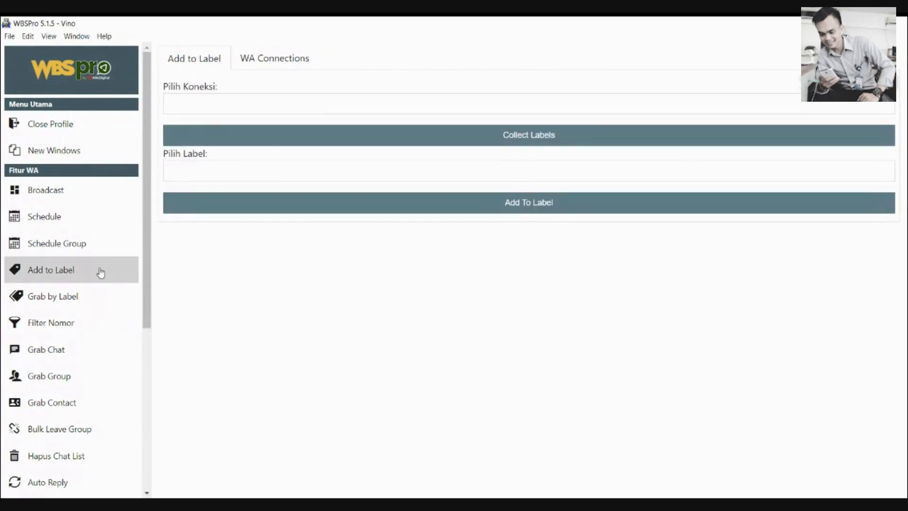
click(86, 326)
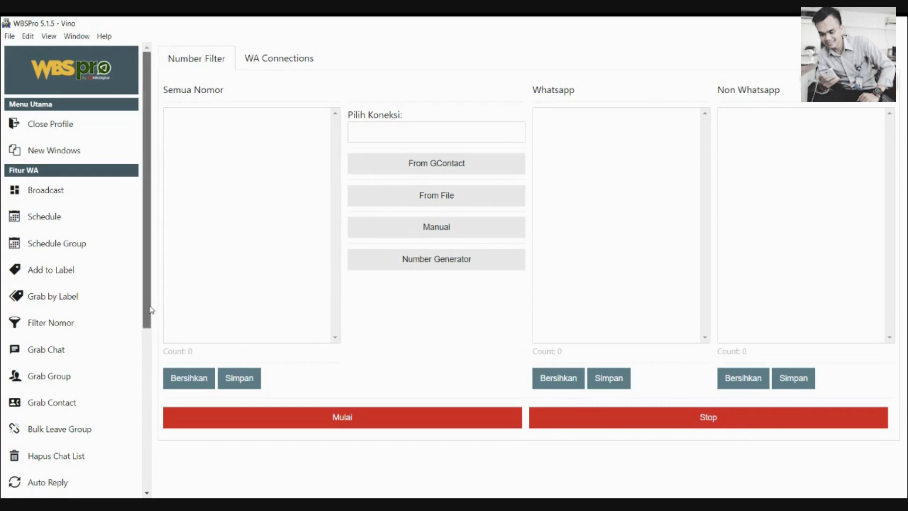
Scroll the sidebar down and go to the Grab Chat page
drag(148, 308, 147, 330)
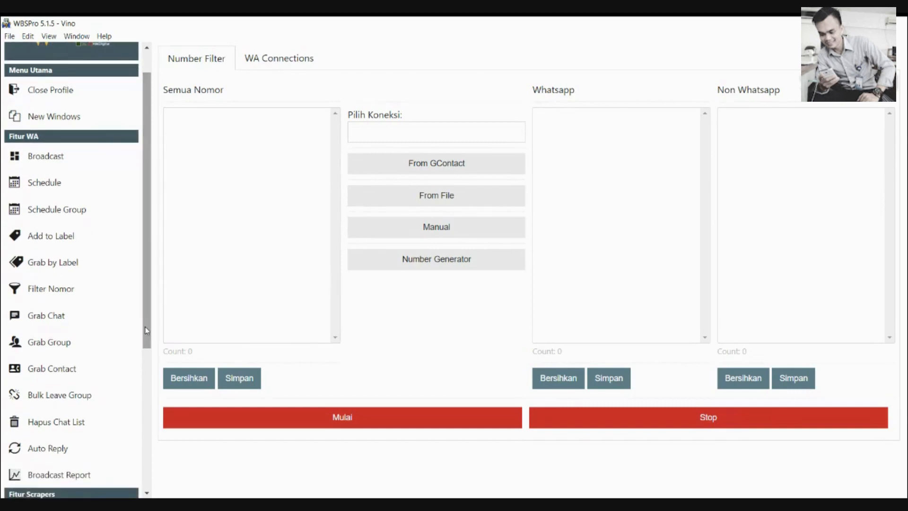
click(81, 314)
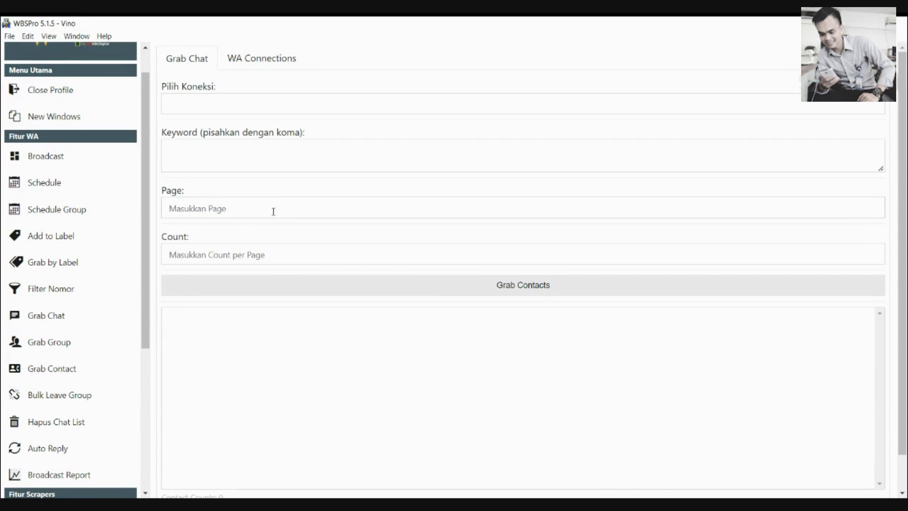
Visit the Grab Group and Grab Contact pages
drag(146, 325, 146, 339)
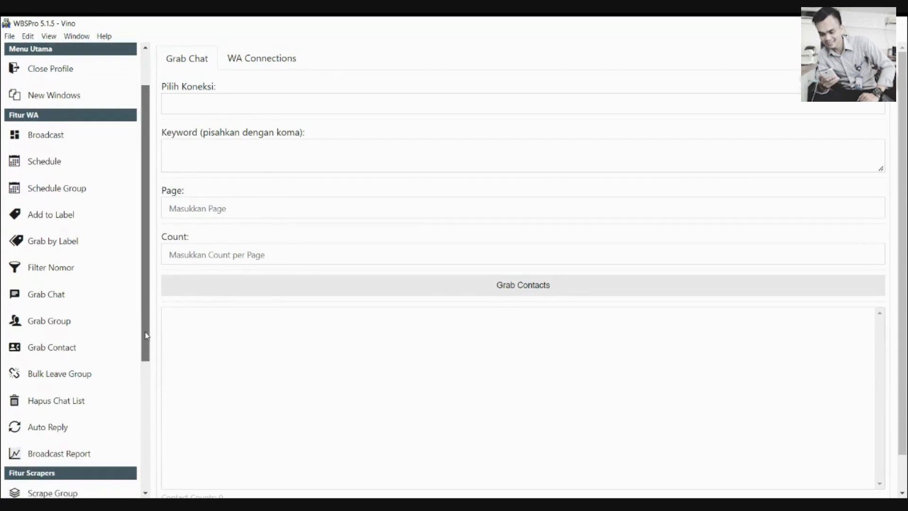
click(91, 324)
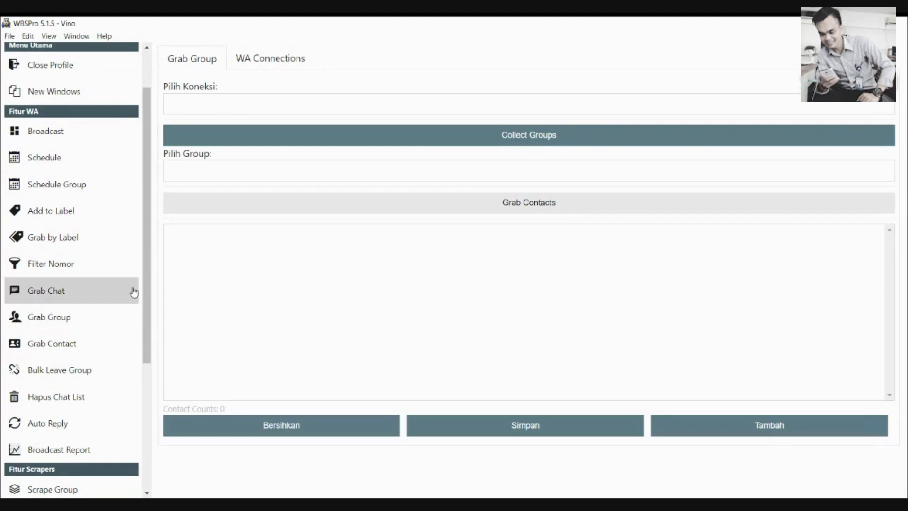
click(94, 343)
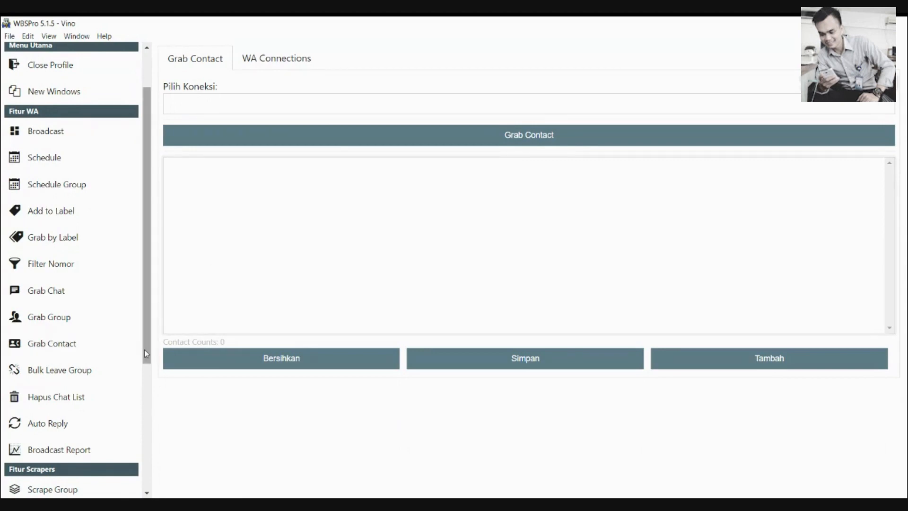
Go to Auto Reply and toggle Gunakan Google Sheets Saja on and back off
drag(144, 350, 148, 386)
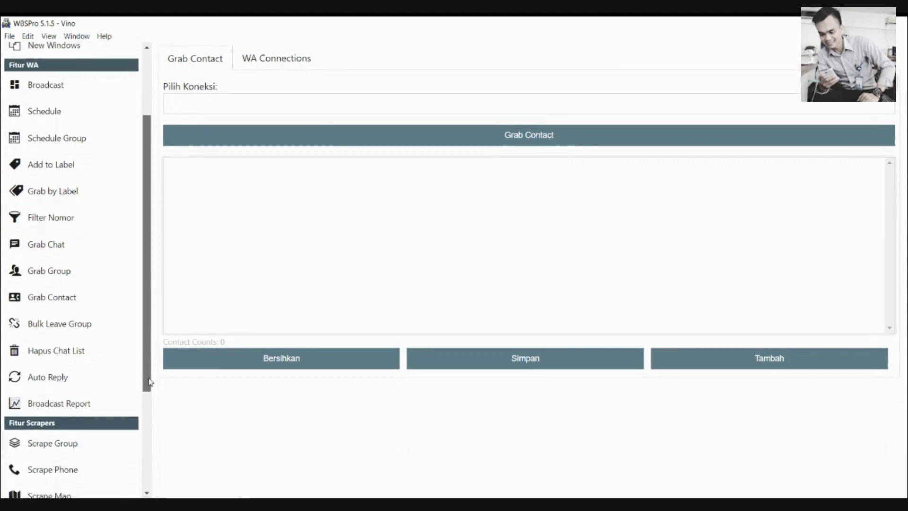
click(100, 386)
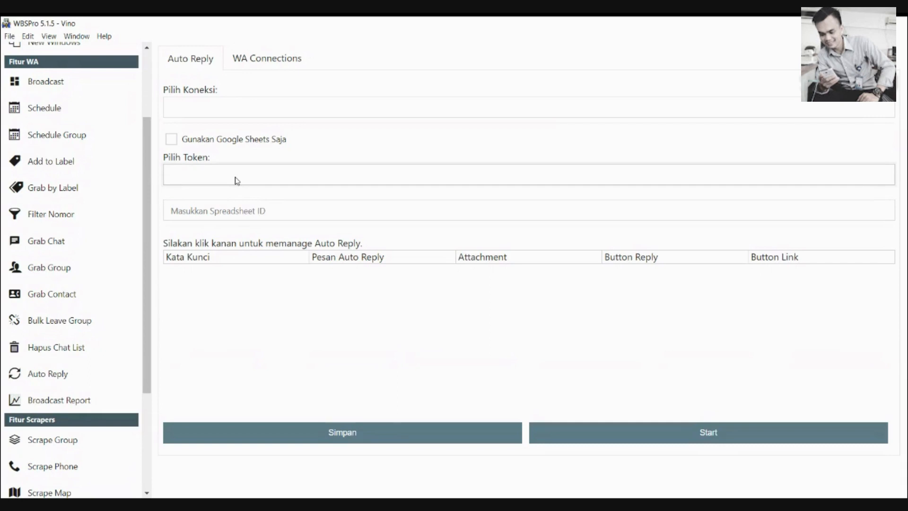
click(216, 145)
click(216, 145)
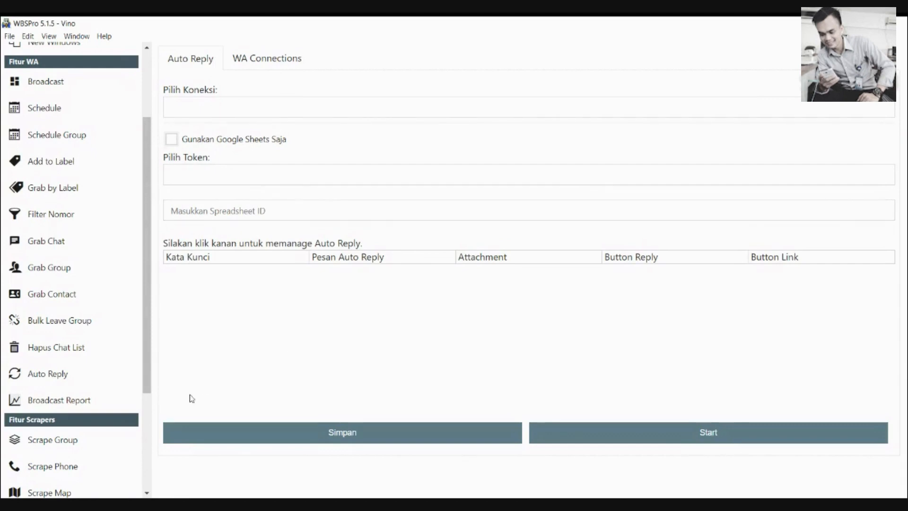
scroll(151, 416, down, 2)
drag(150, 421, 144, 459)
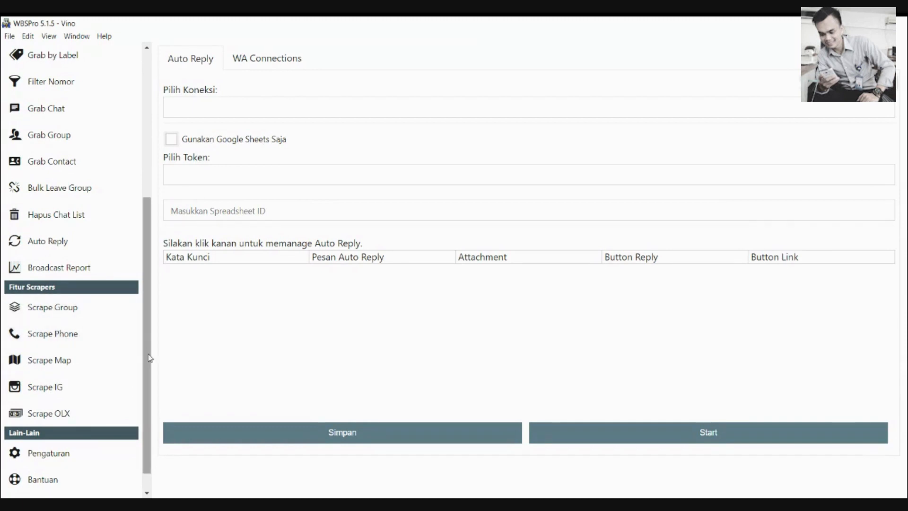
drag(150, 358, 184, 189)
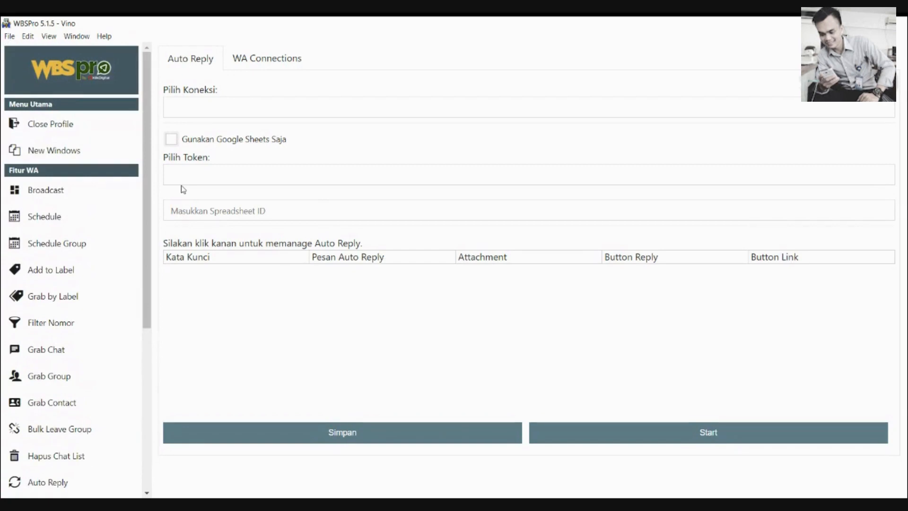
On the Broadcast page, add a new message starting 'Selamat pagi <<<NAMA>>>'
click(118, 195)
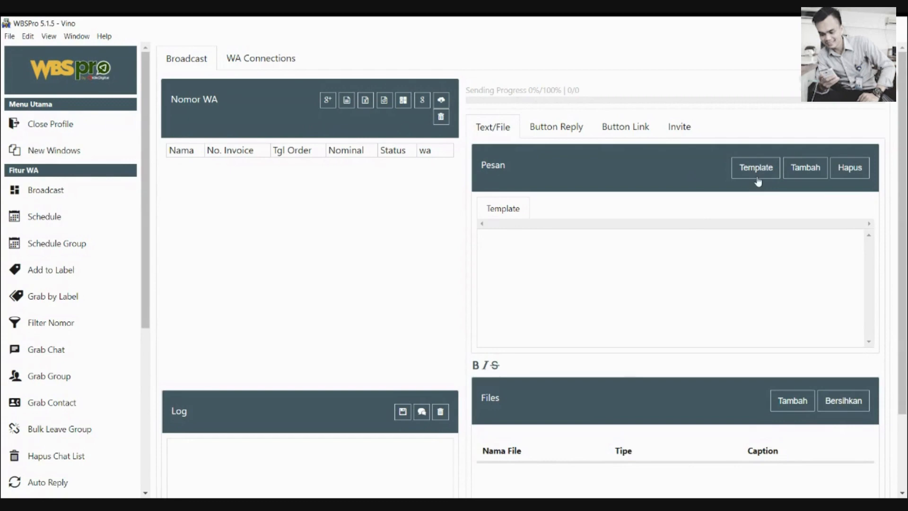
click(803, 174)
click(636, 250)
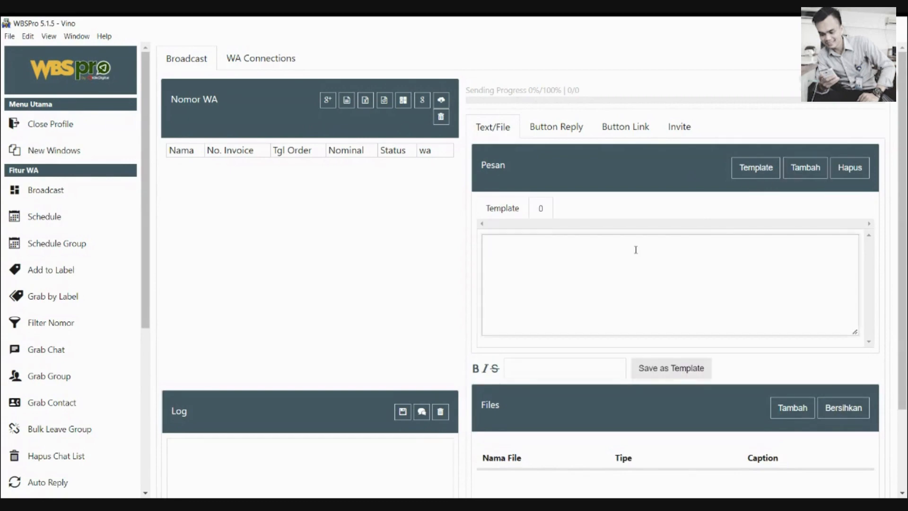
text(Selamat pagi <<<NAMA)
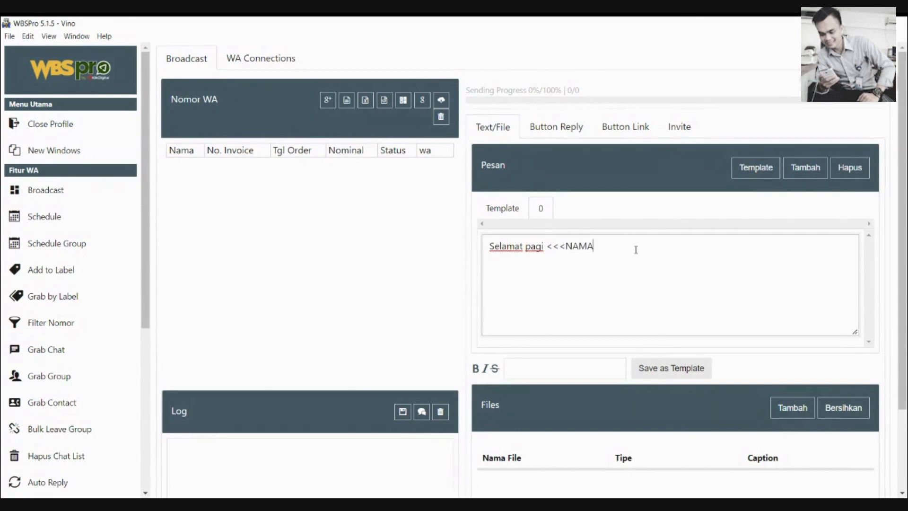
text(>>> sa)
key(BackSpace)
key(BackSpace)
Continue the message with 'kami dari *Ayam Geprek Sambal Ijo*', the shop name in bold
text(kami a)
key(BackSpace)
text(dari)
text(Ayam )
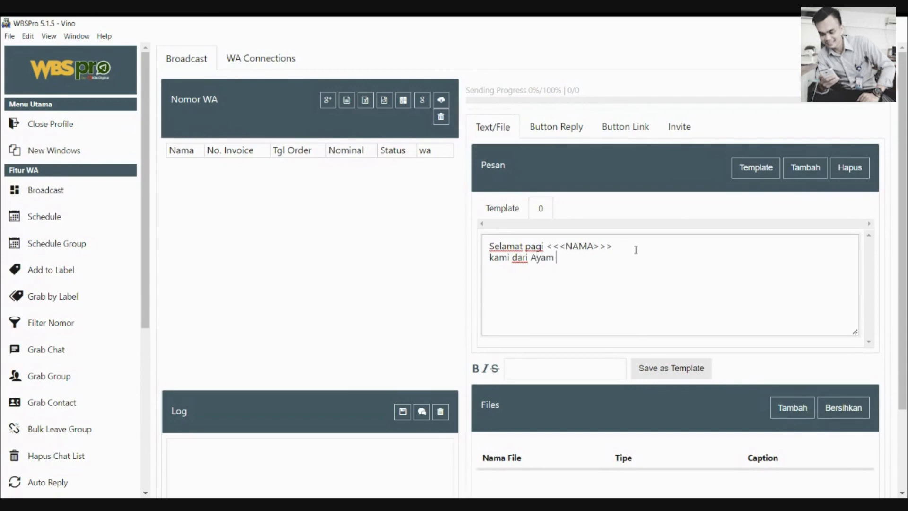
text(Geprek Sambal Ijo )
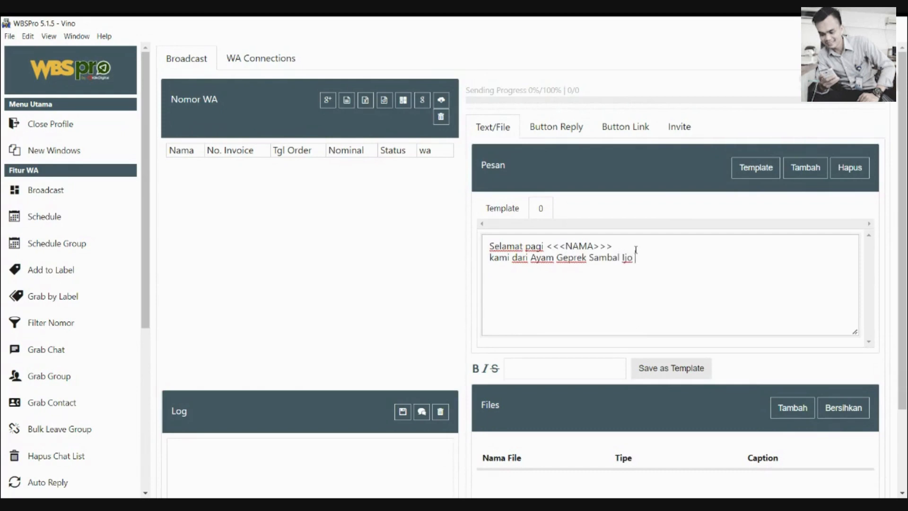
text(Balikpapan)
key(BackSpace)
key(BackSpace)
key(BackSpace)
key(BackSpace)
key(BackSpace)
key(BackSpace)
key(BackSpace)
key(BackSpace)
key(BackSpace)
key(BackSpace)
key(BackSpace)
text(*)
click(530, 259)
text(*)
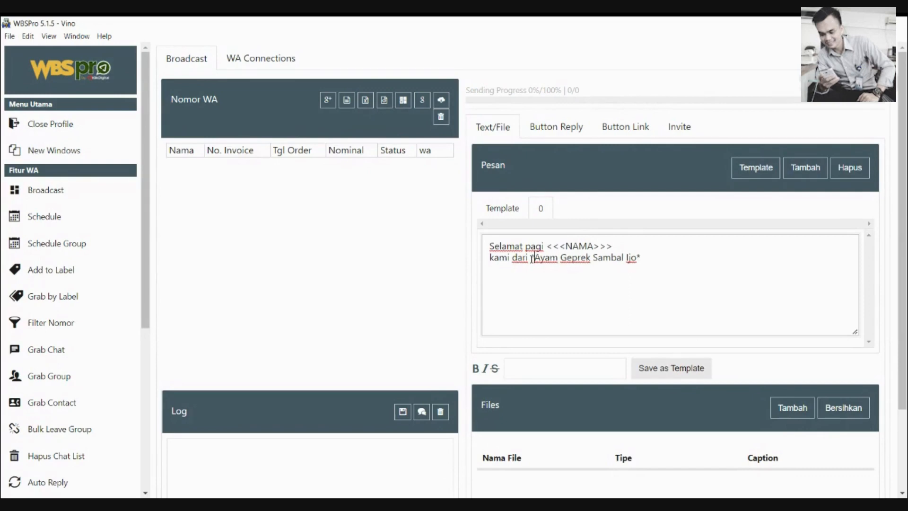
click(646, 258)
Add lines 'kami ada promo menarik untuk <<<NAMA>>>', 'beli 2 porsi gratis 1 porsi', plus contact and address text
key(Return)
text(kami ada promo menarik buat)
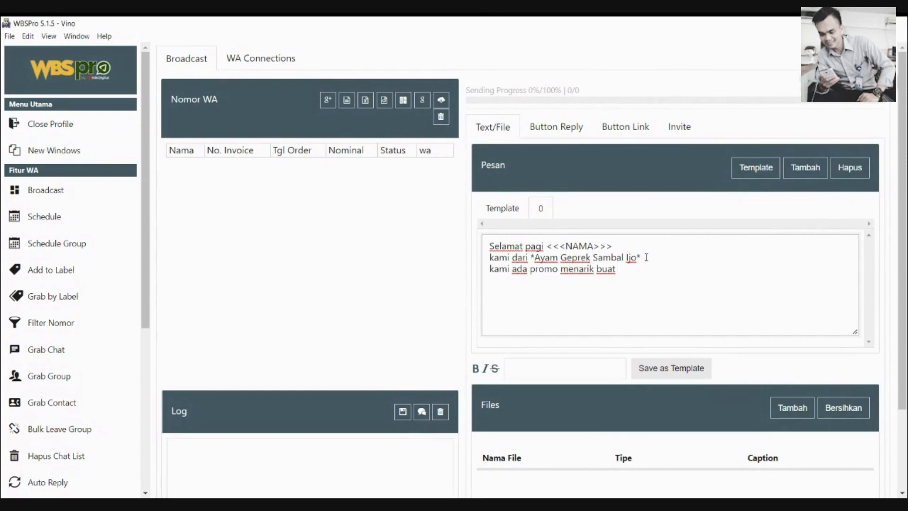
key(BackSpace)
key(BackSpace)
key(BackSpace)
key(BackSpace)
key(BackSpace)
text(untuk <<<NAMA>>>)
key(Return)
text(beli 2 porsi g)
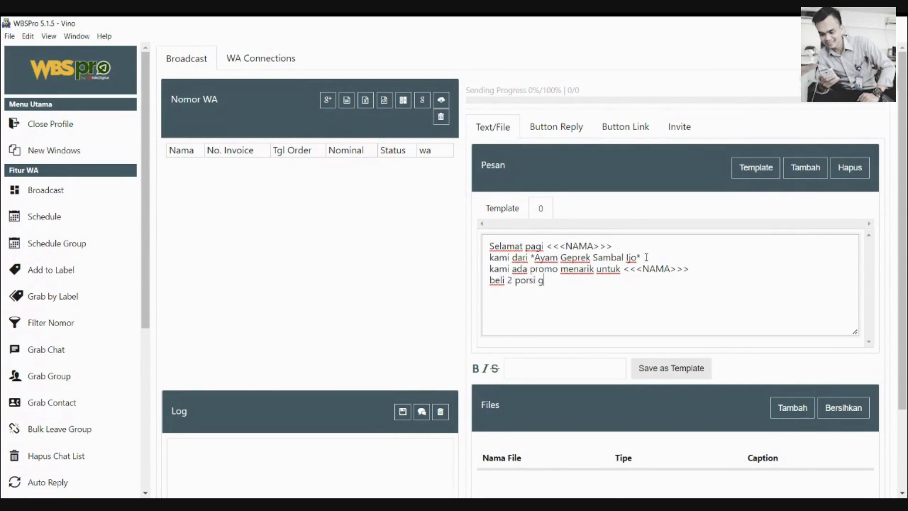
text(ratis 1 porsi)
text(Hubun)
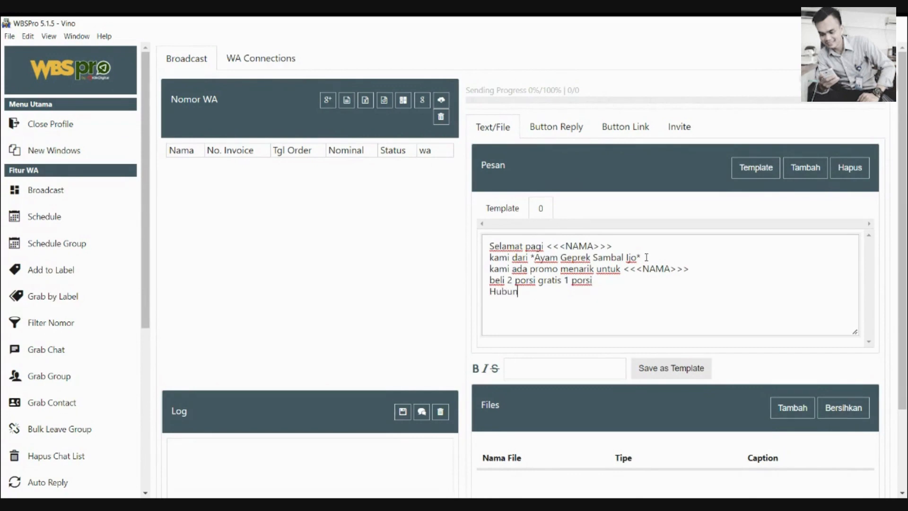
text(gi kami di 085)
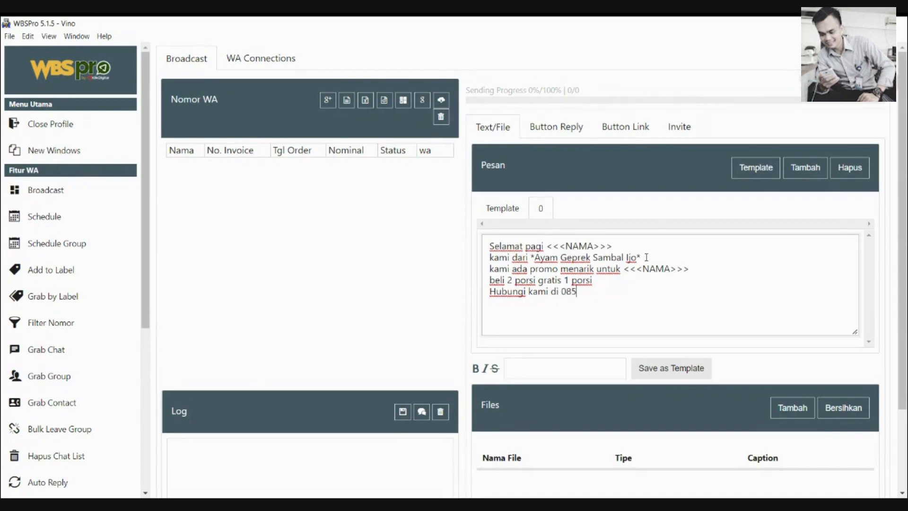
text(..... )
text(Alamat kam)
text(i jalan)
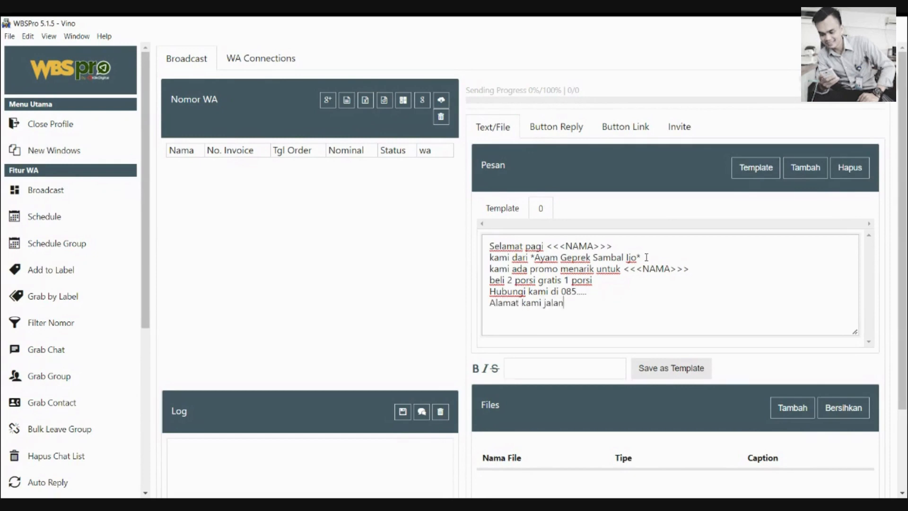
click(612, 290)
key(Return)
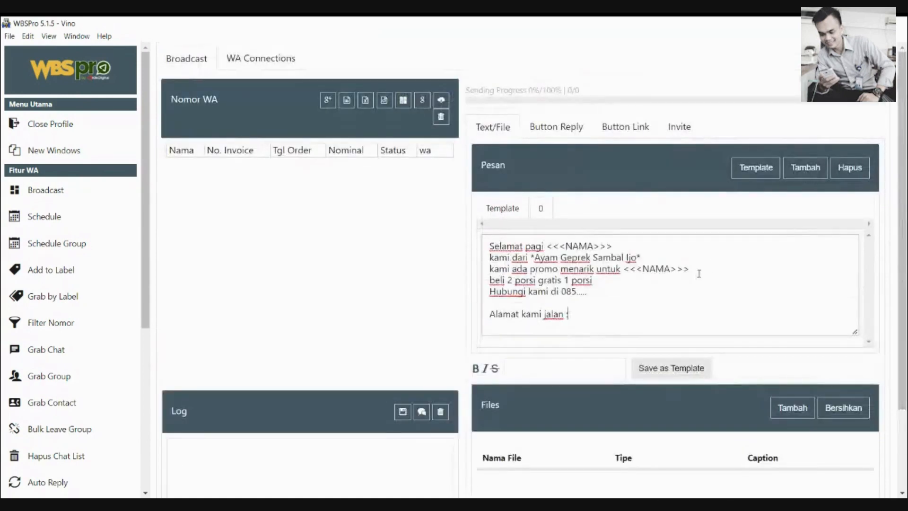
scroll(903, 236, down, 2)
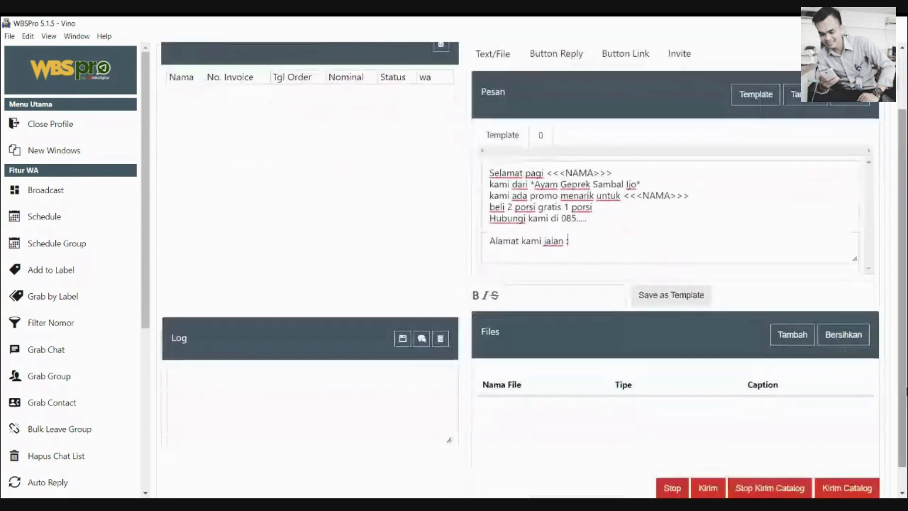
scroll(869, 337, down, 1)
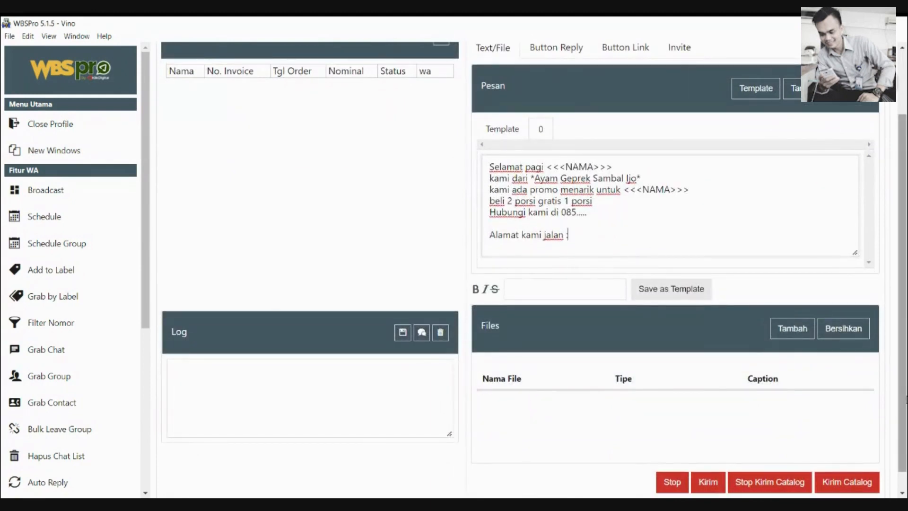
scroll(898, 427, up, 2)
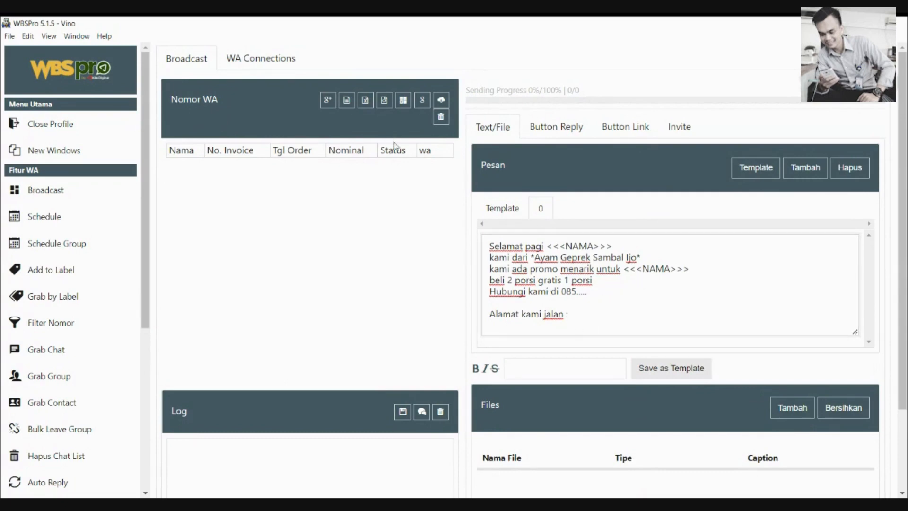
click(432, 157)
click(405, 149)
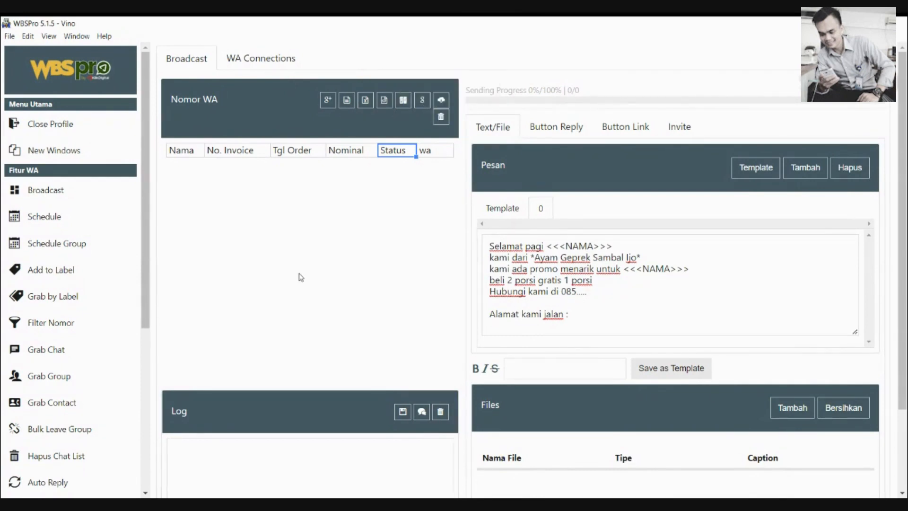
click(384, 101)
Manually import the contact's name and WhatsApp number into the recipient list
click(361, 182)
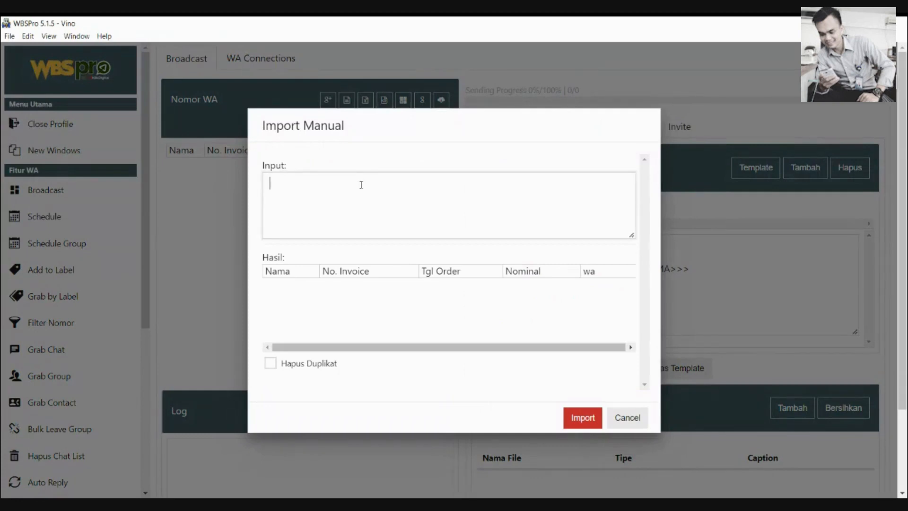
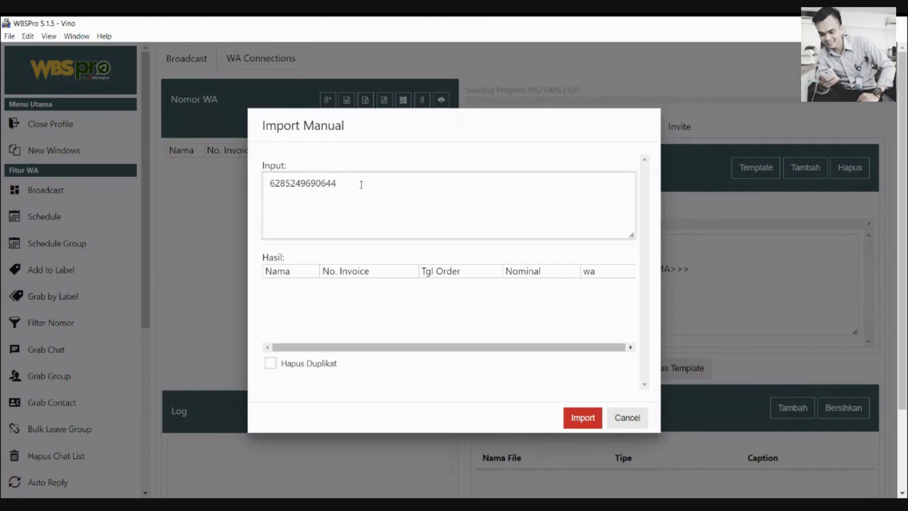
click(284, 274)
click(289, 304)
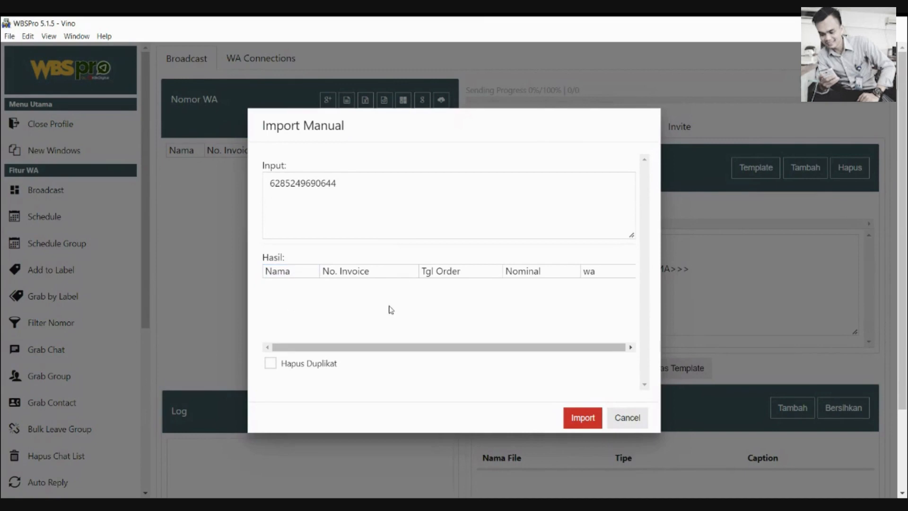
click(311, 180)
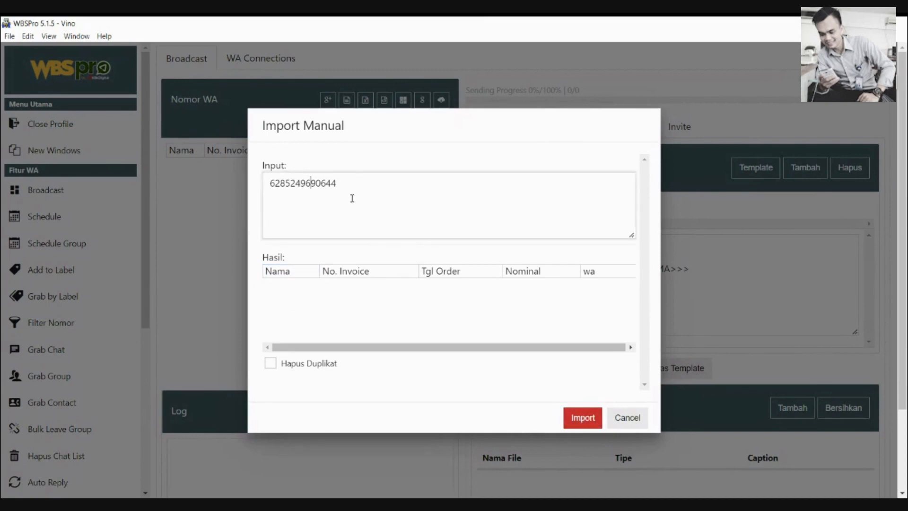
click(271, 183)
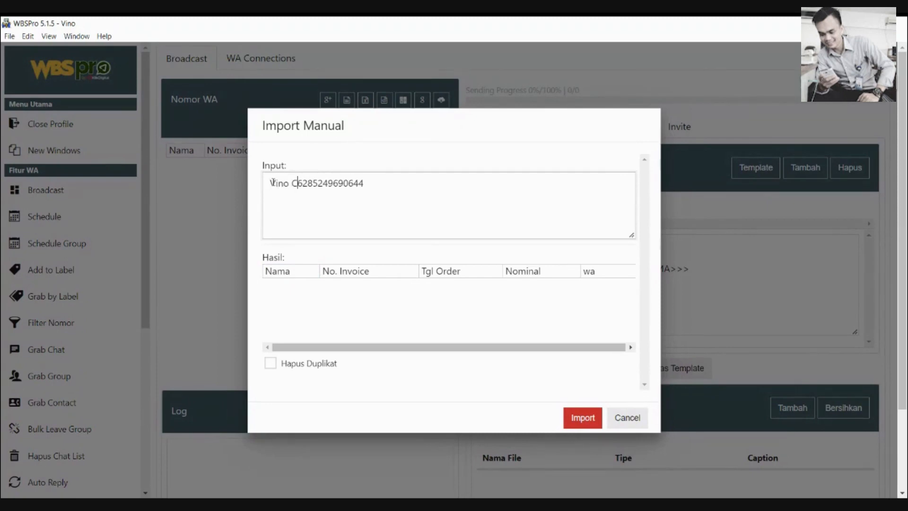
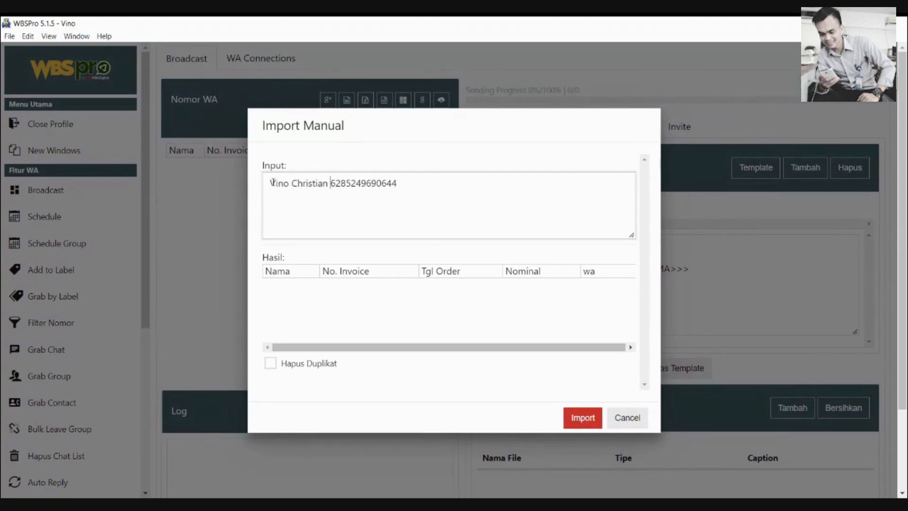
click(586, 419)
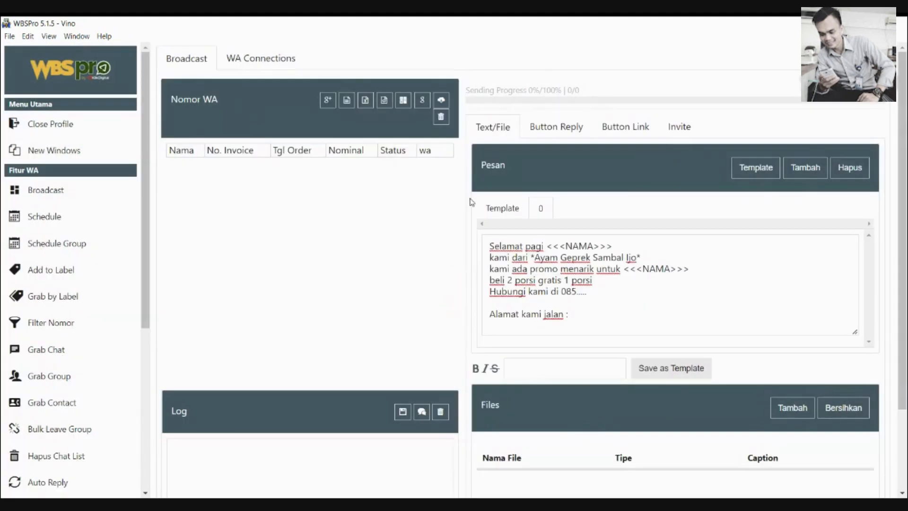
Clear the Nomor WA list and log, cancel Import from File, and bring up Manual Import
click(441, 117)
click(441, 411)
click(347, 100)
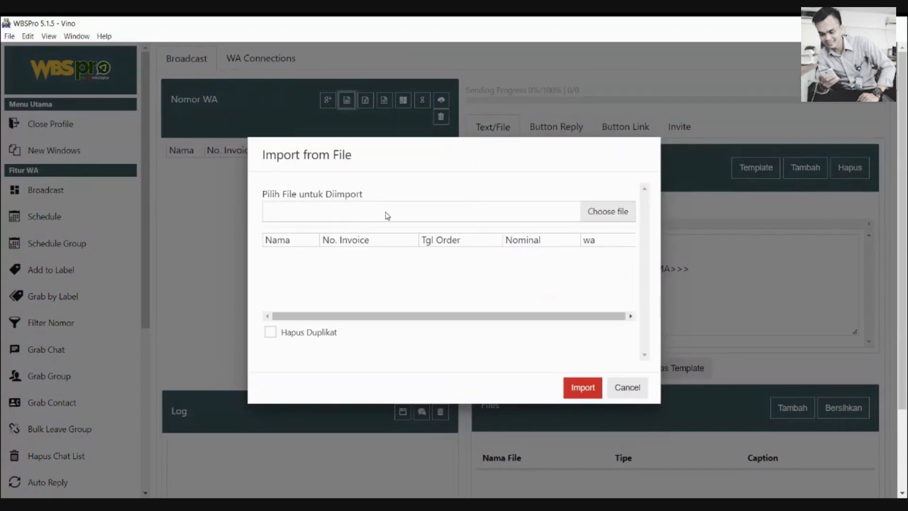
click(623, 387)
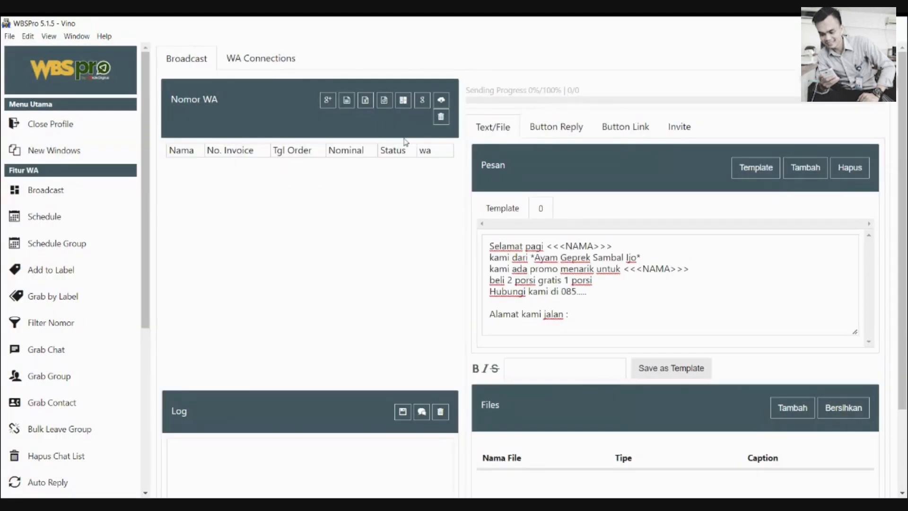
click(384, 100)
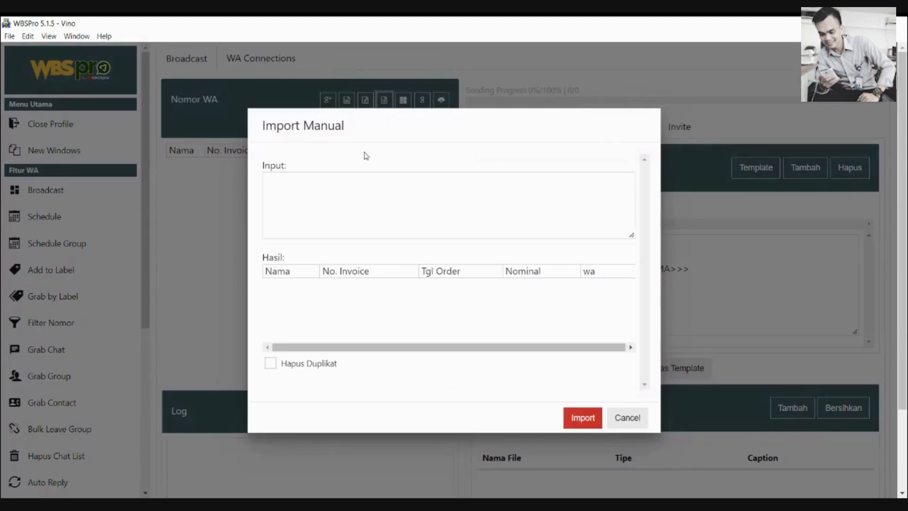
In Import Manual, type Nama and rename the first preview header to the contact's name
click(334, 202)
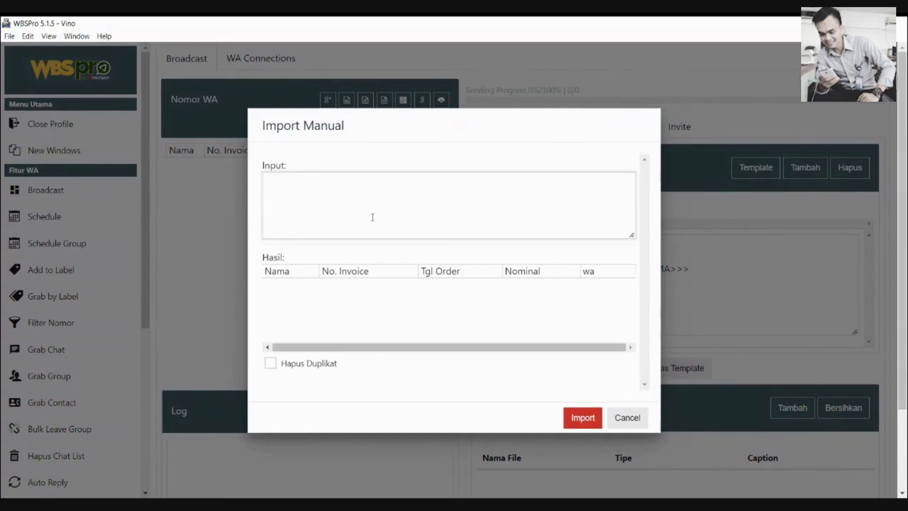
text(Nama)
click(295, 270)
double_click(290, 275)
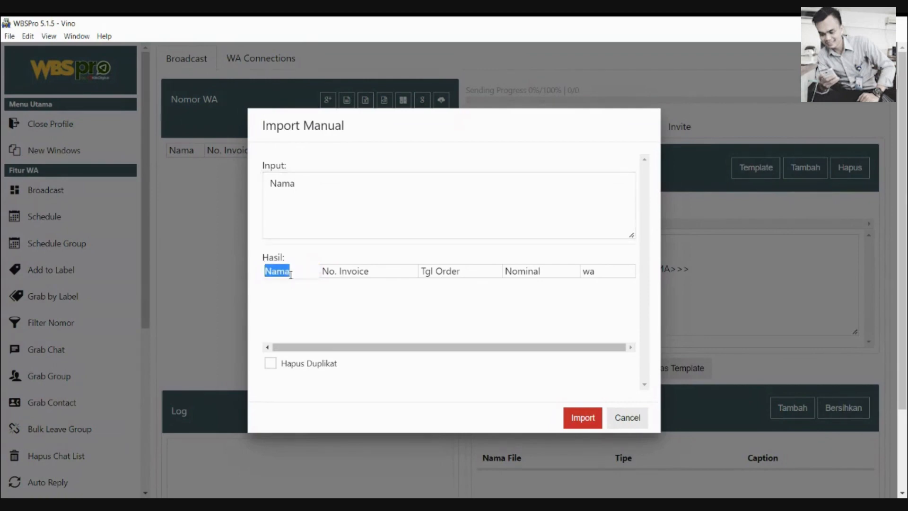
text(N=)
key(BackSpace)
key(BackSpace)
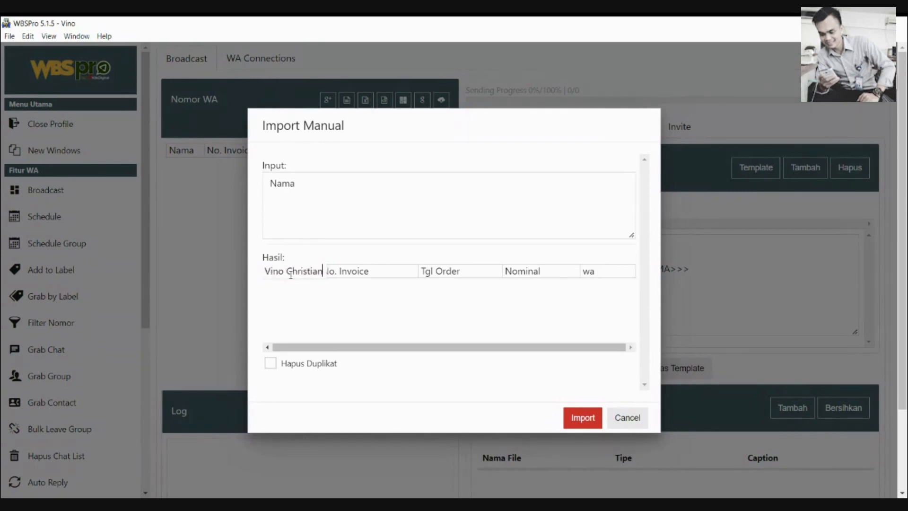
click(364, 274)
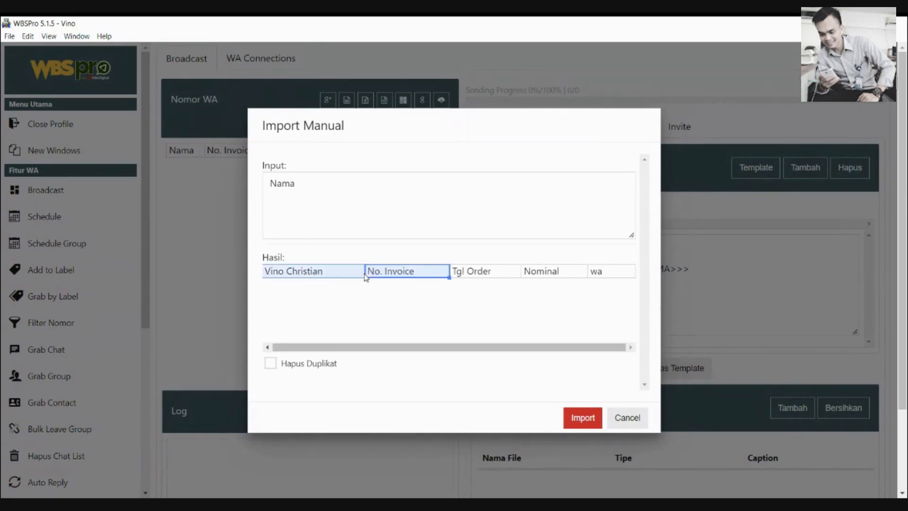
Clear the Nominal, Tgl Order and No. Invoice preview headers, leaving wa
click(493, 276)
click(557, 278)
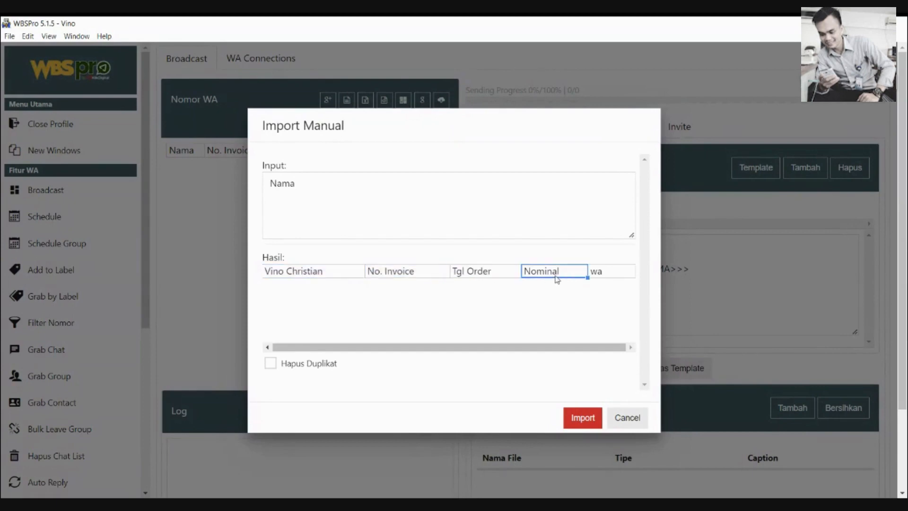
click(603, 278)
double_click(603, 275)
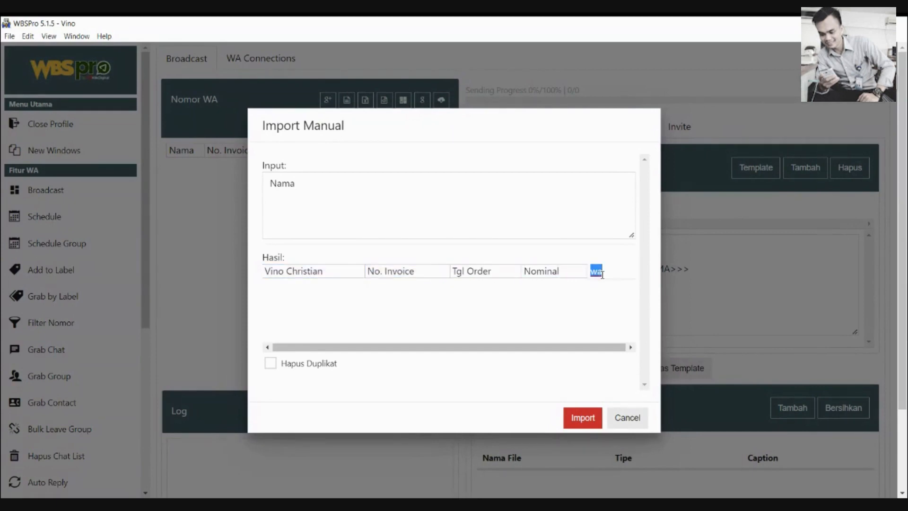
click(559, 275)
key(Delete)
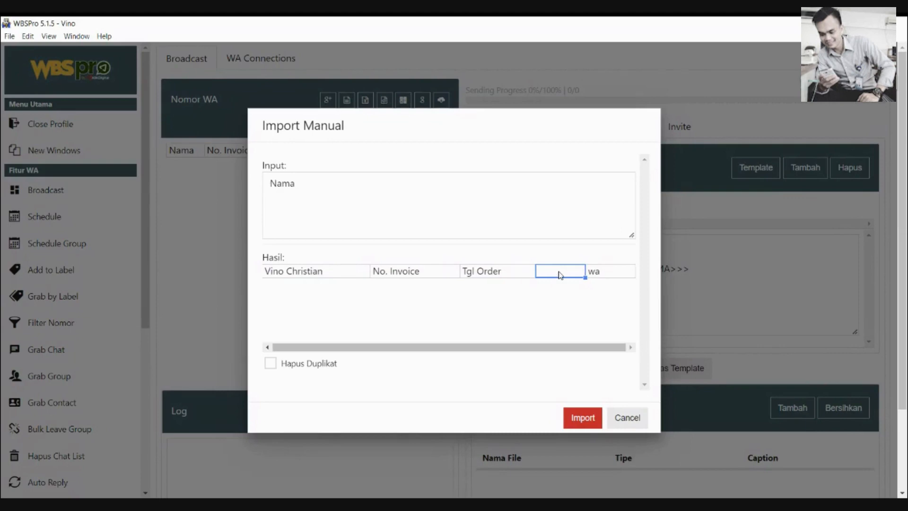
click(529, 274)
key(Delete)
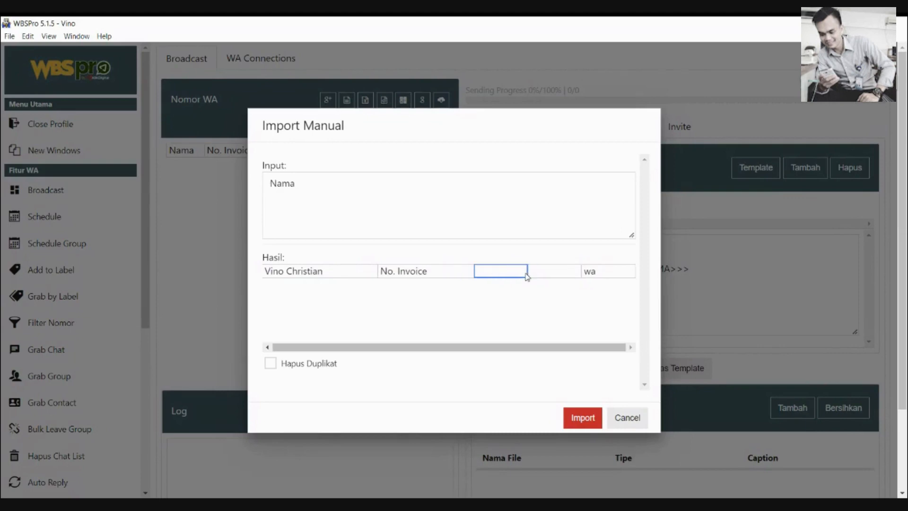
click(445, 277)
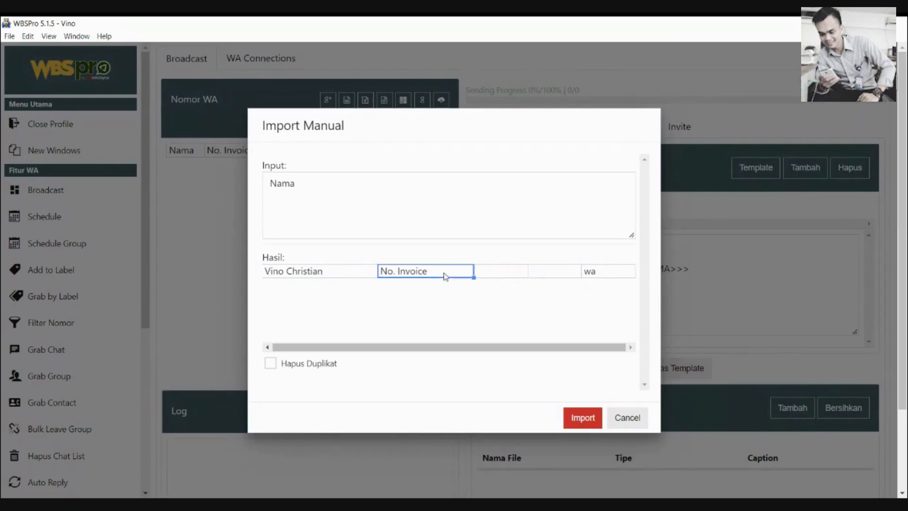
key(Delete)
click(615, 274)
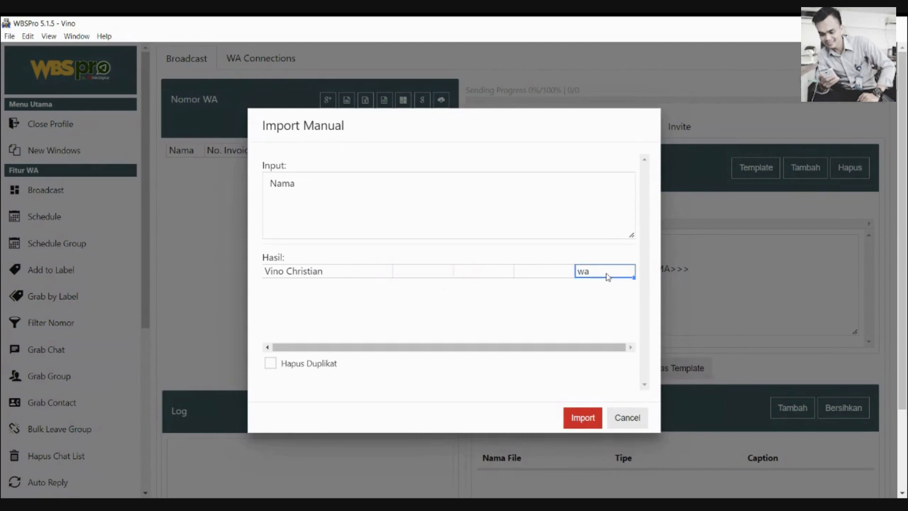
click(601, 288)
Replace the input text with the contact's WhatsApp number and import it
click(461, 189)
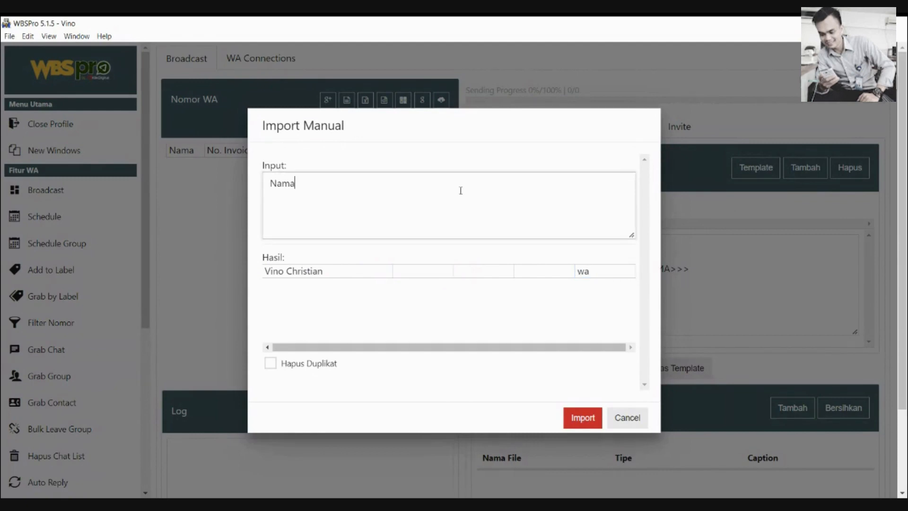
key(ctrl+a)
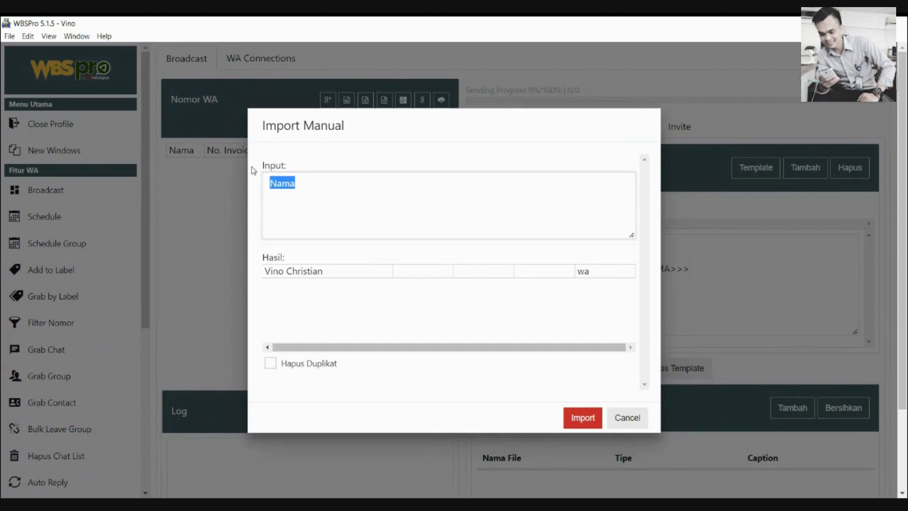
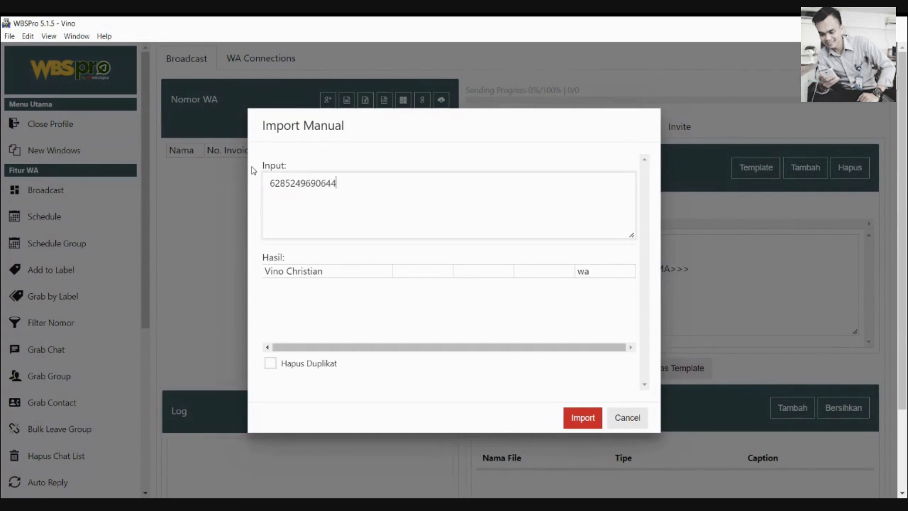
click(578, 419)
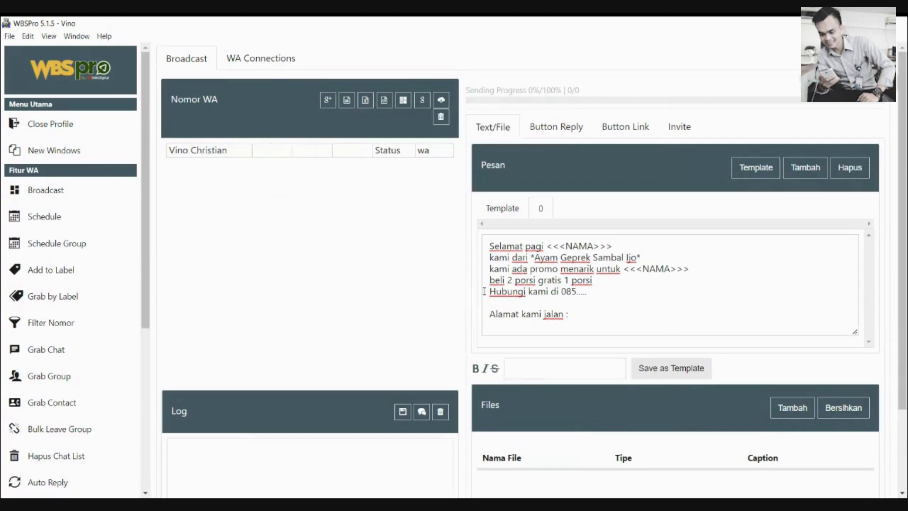
Check the imported row's name and wa cells, then clear the number list
click(435, 150)
click(249, 151)
click(428, 152)
click(445, 118)
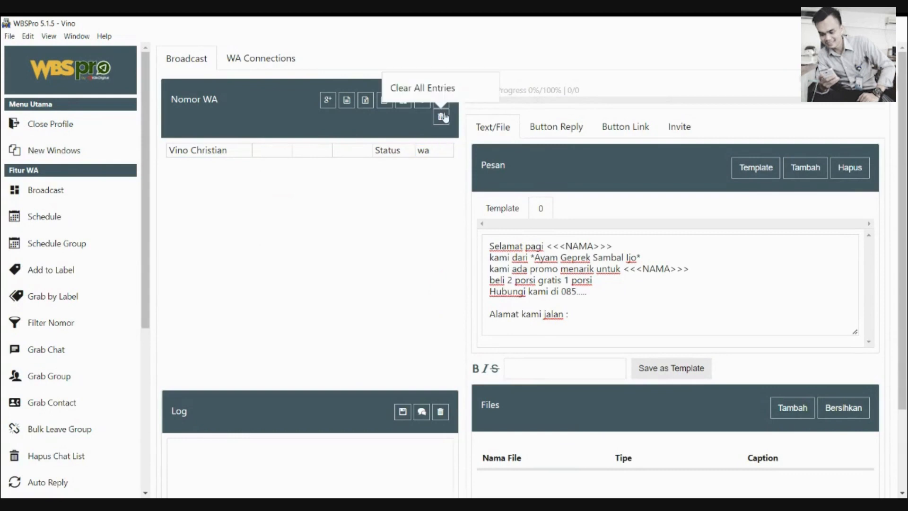
click(440, 123)
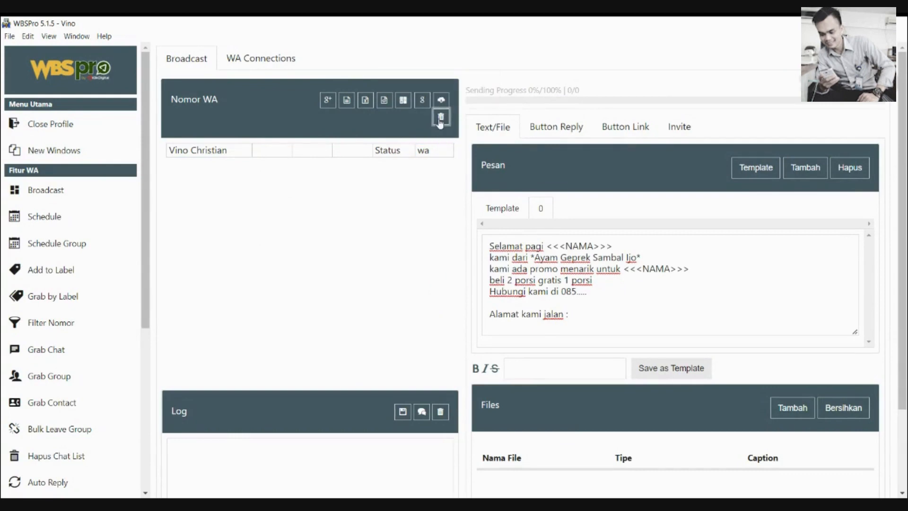
Manually import the WhatsApp number again, then clear the number list and activity log
click(384, 100)
click(326, 187)
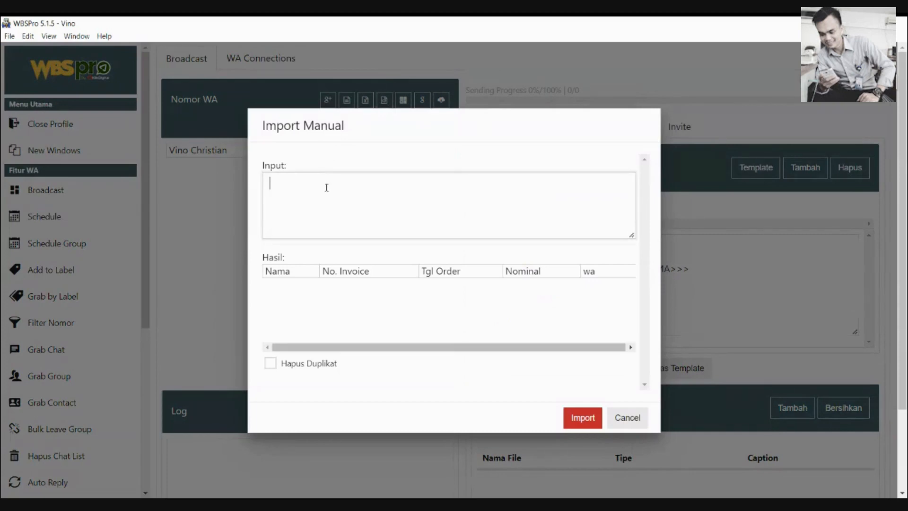
click(574, 420)
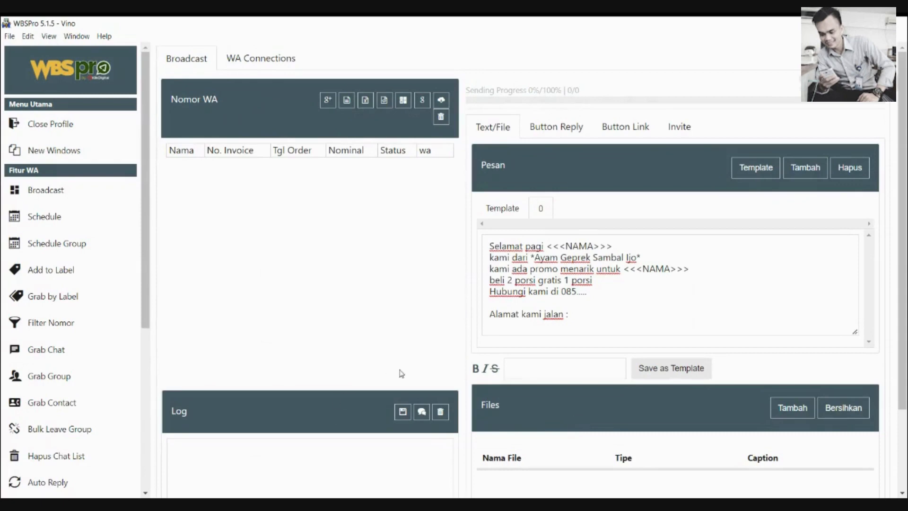
click(441, 117)
click(442, 413)
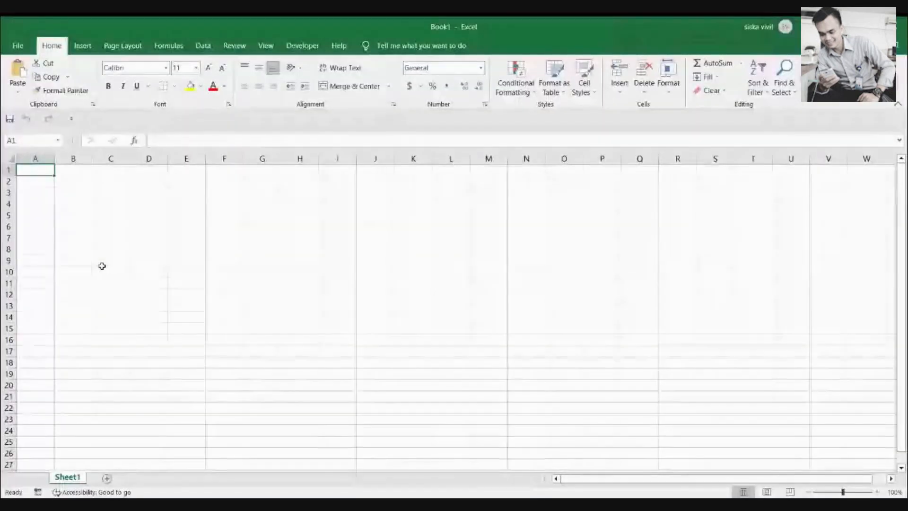
Enter headers NAMA and WA and the contact's full name in A2, autofitting column A
text(NAMA)
key(Return)
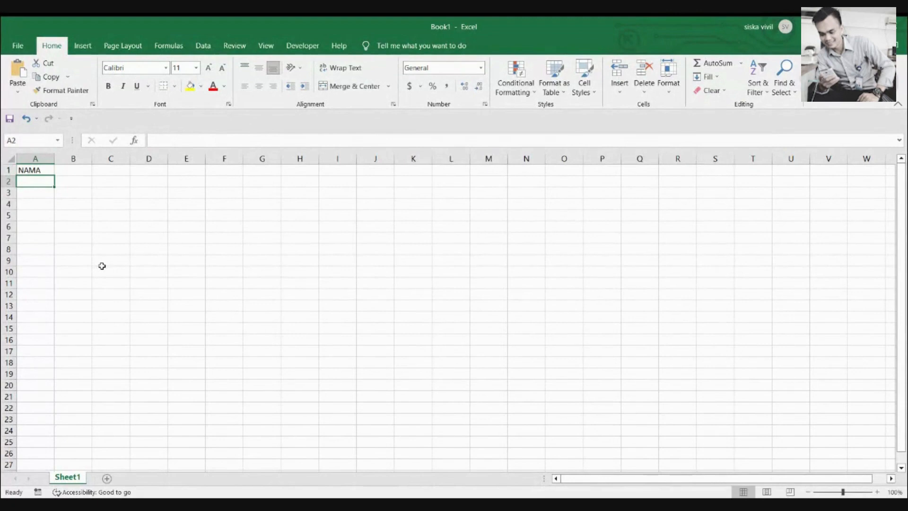
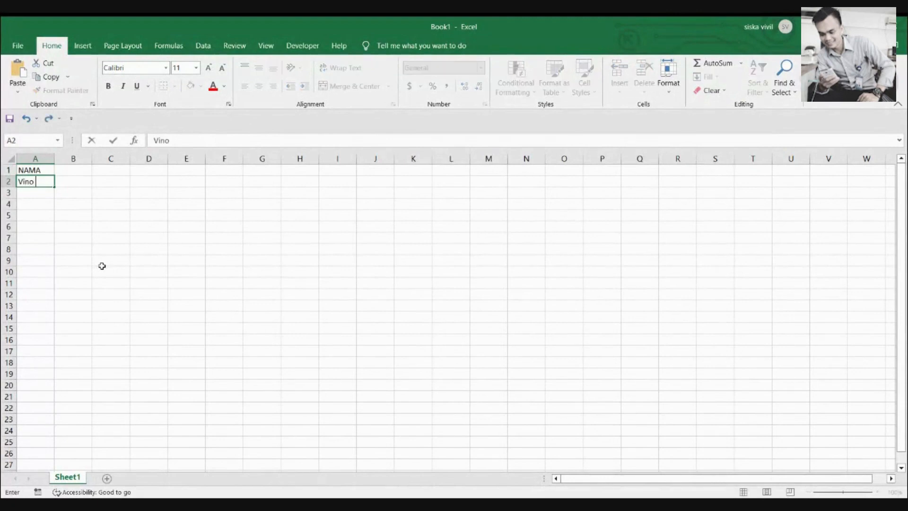
key(Tab)
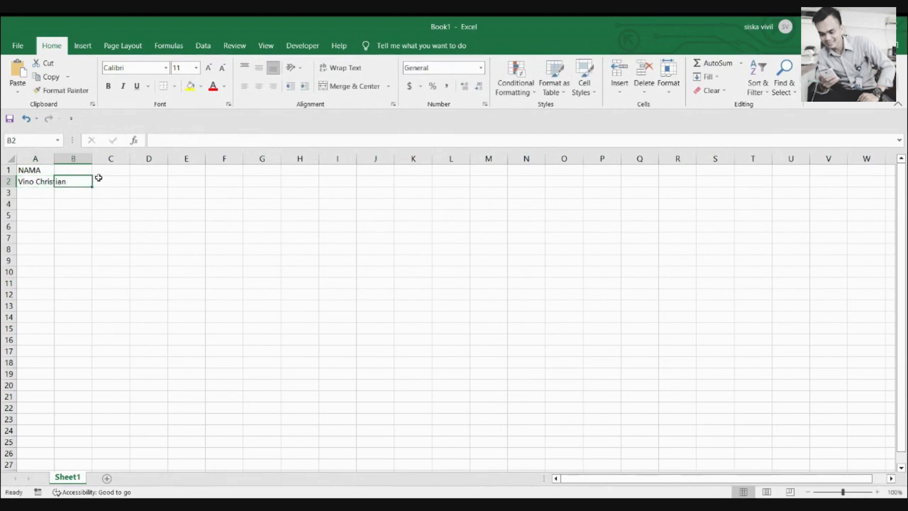
click(81, 170)
text(WA)
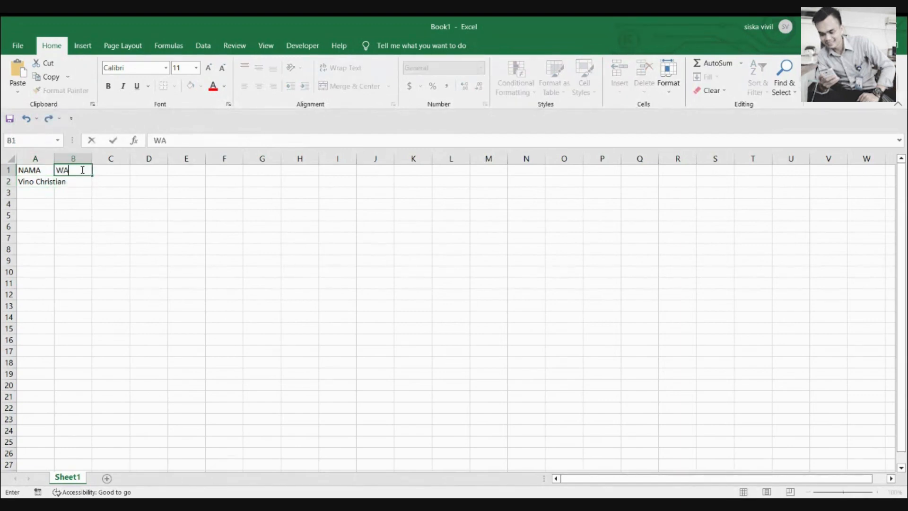
key(Return)
double_click(53, 160)
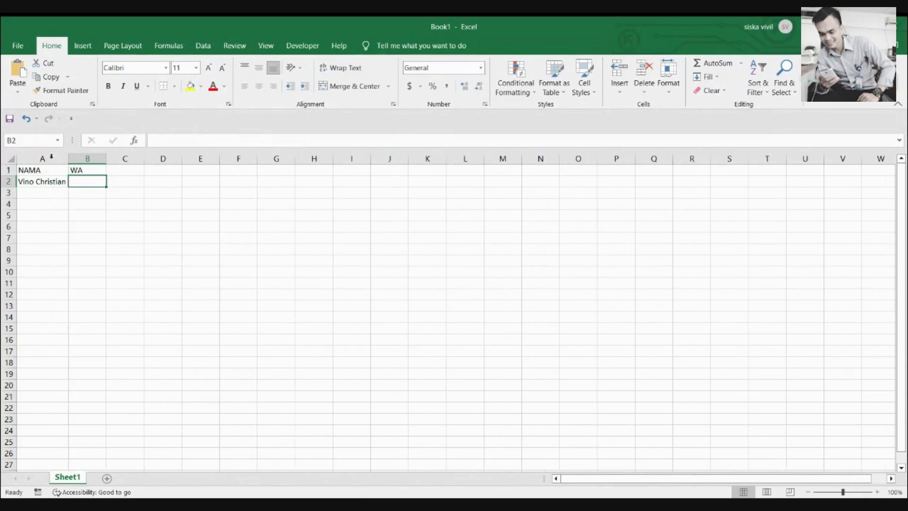
click(95, 169)
click(57, 171)
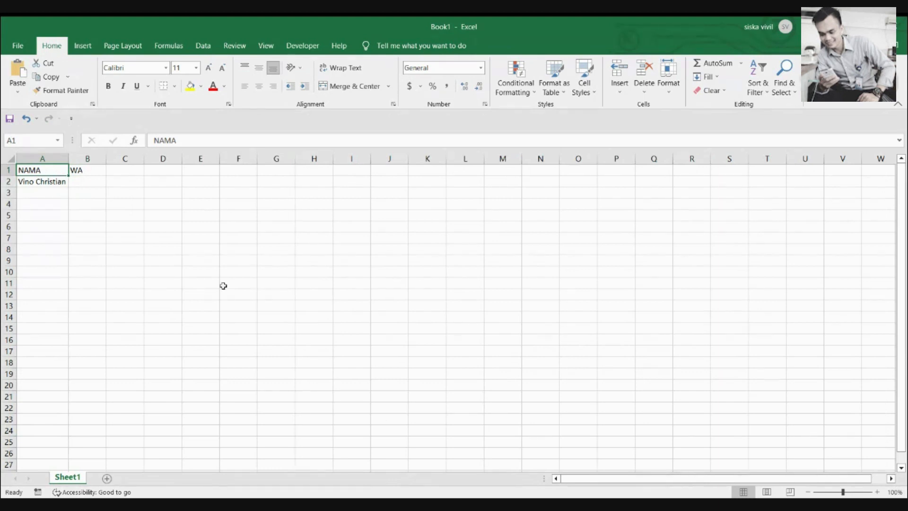
Format B2 as Text, enter the contact's WhatsApp number, and autofit column B
click(90, 179)
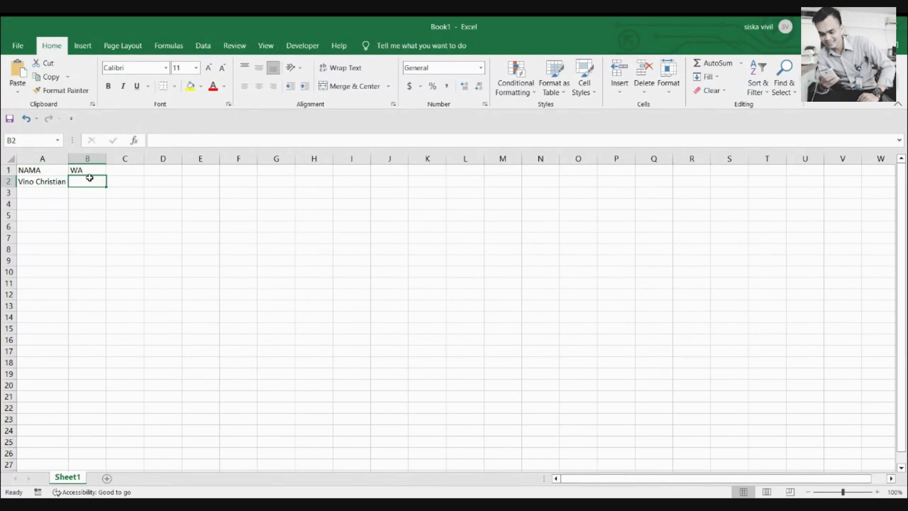
click(481, 68)
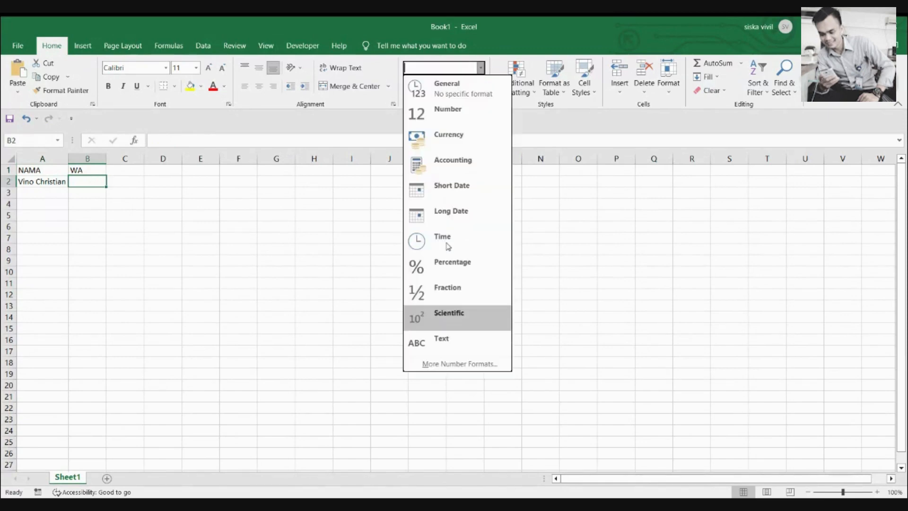
click(441, 345)
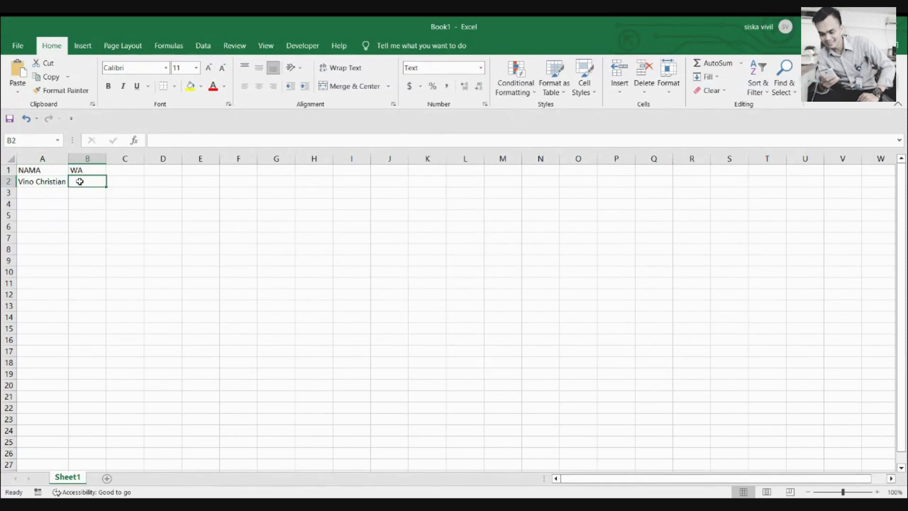
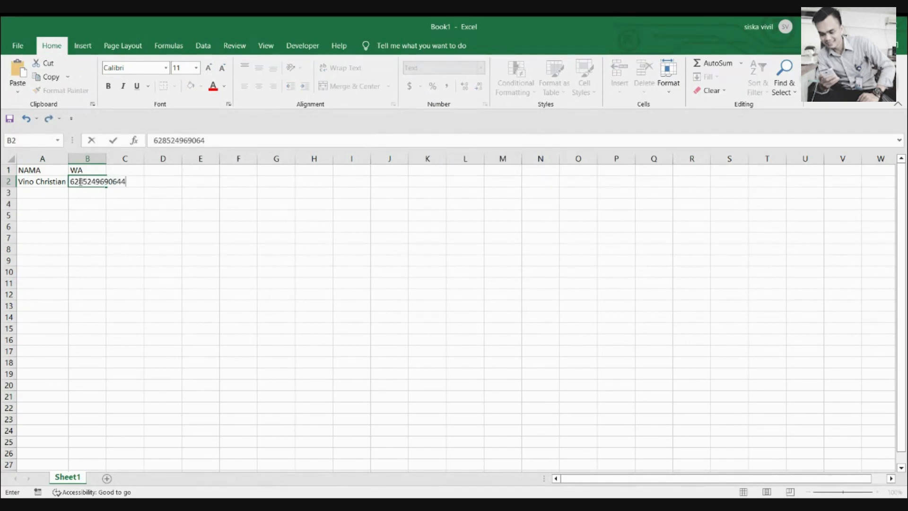
key(Return)
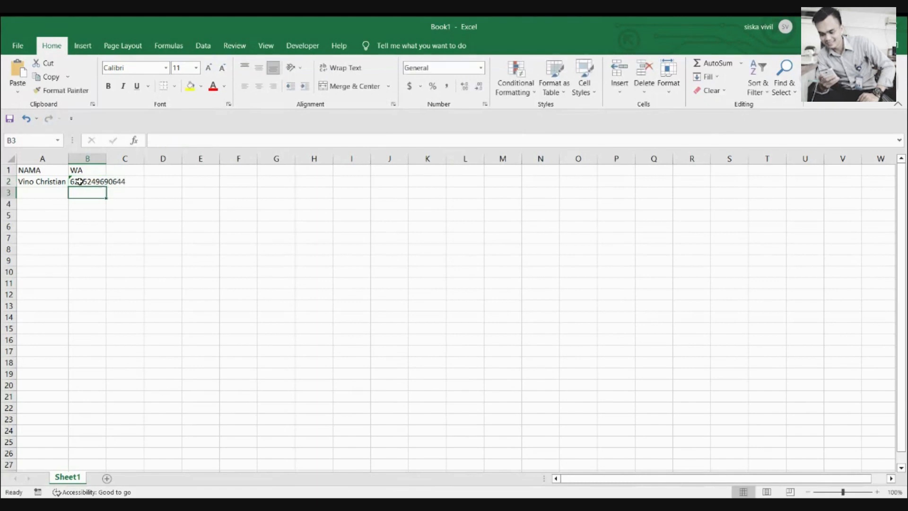
double_click(107, 158)
click(59, 169)
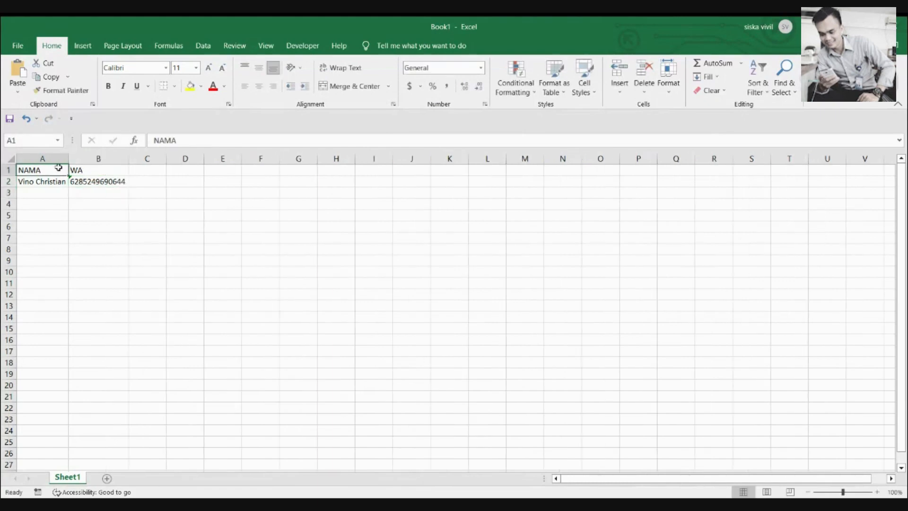
click(95, 169)
mouse_move(64, 170)
mouse_down()
mouse_move(55, 171)
mouse_move(73, 170)
mouse_up()
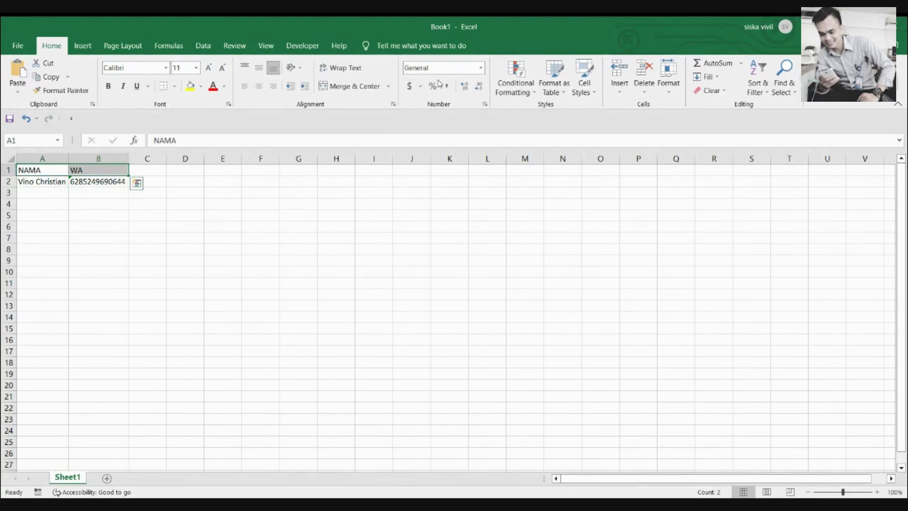
Leave the header number format unchanged and start Save As in the Documents folder
click(480, 69)
click(246, 182)
click(246, 183)
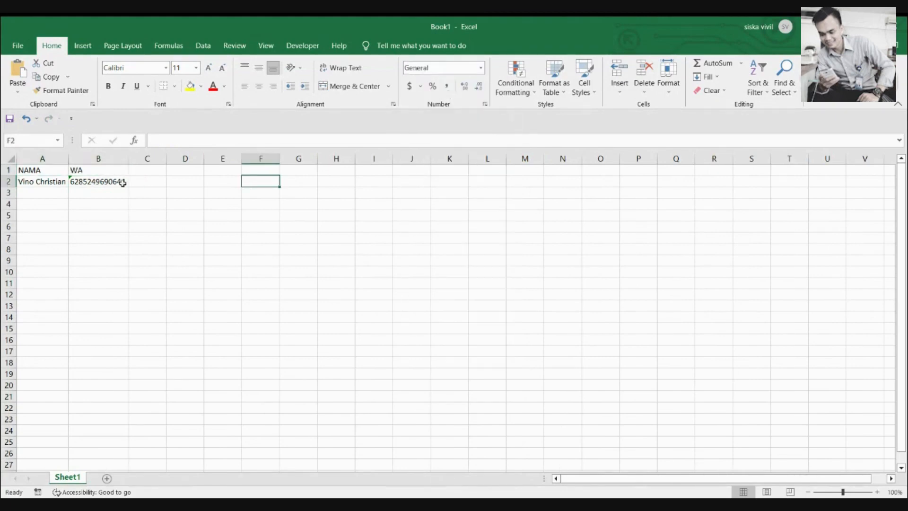
click(27, 48)
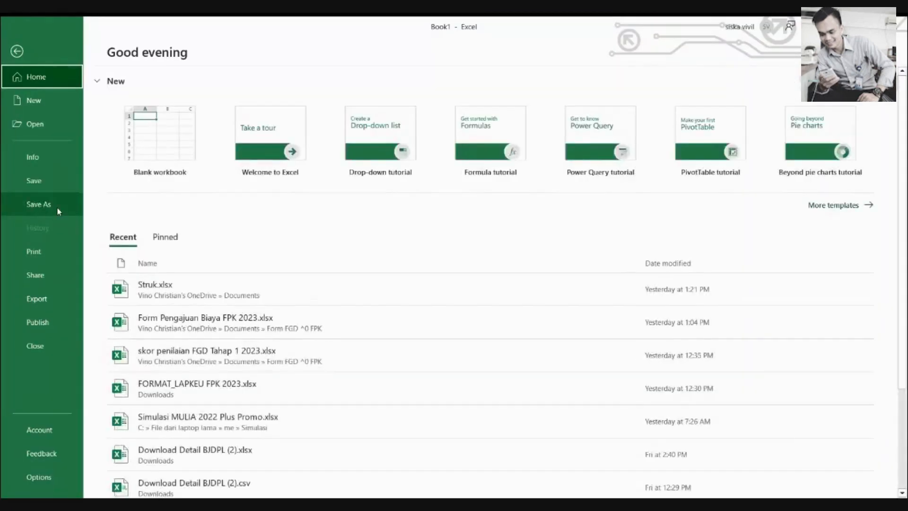
click(58, 208)
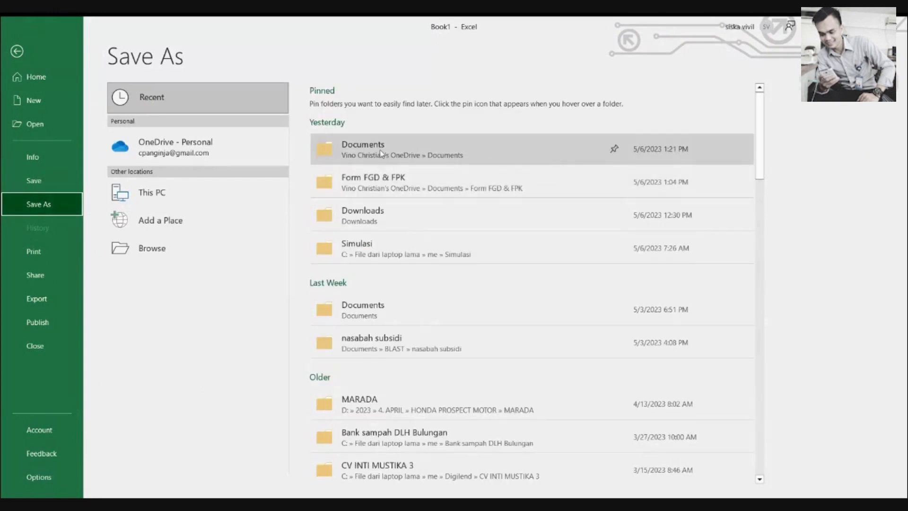
click(381, 153)
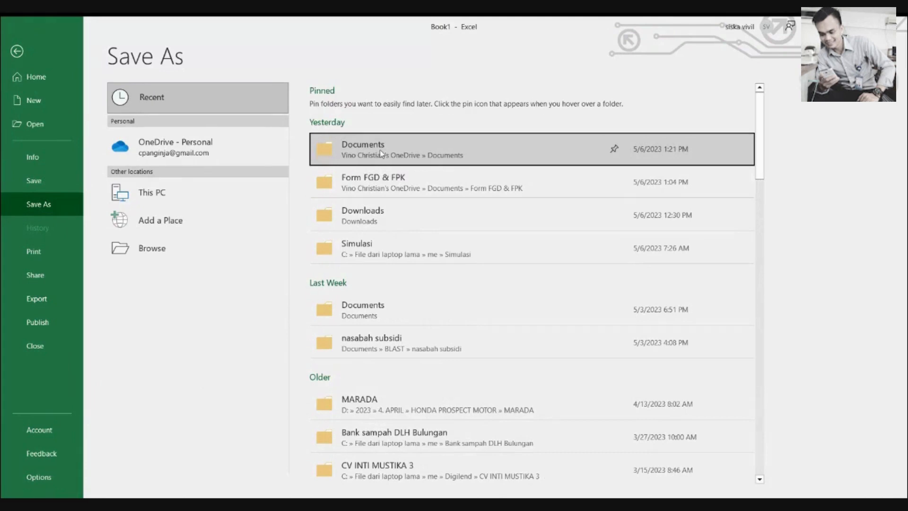
Save the sheet as CSV (Comma delimited) named 'tes wa' in Downloads
click(267, 231)
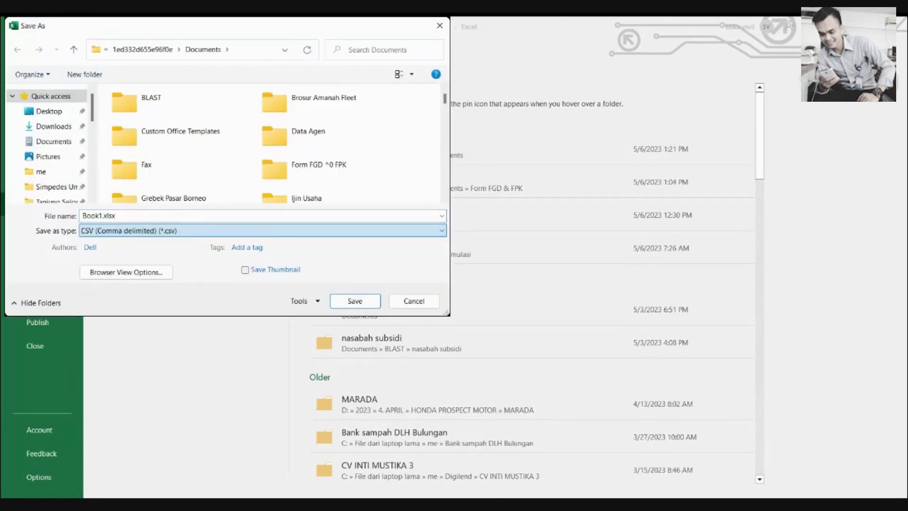
click(150, 216)
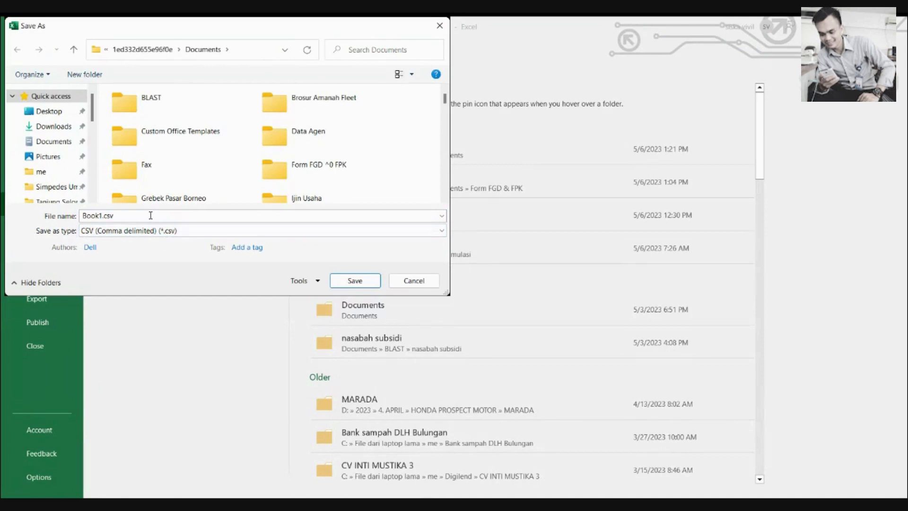
double_click(151, 216)
click(61, 126)
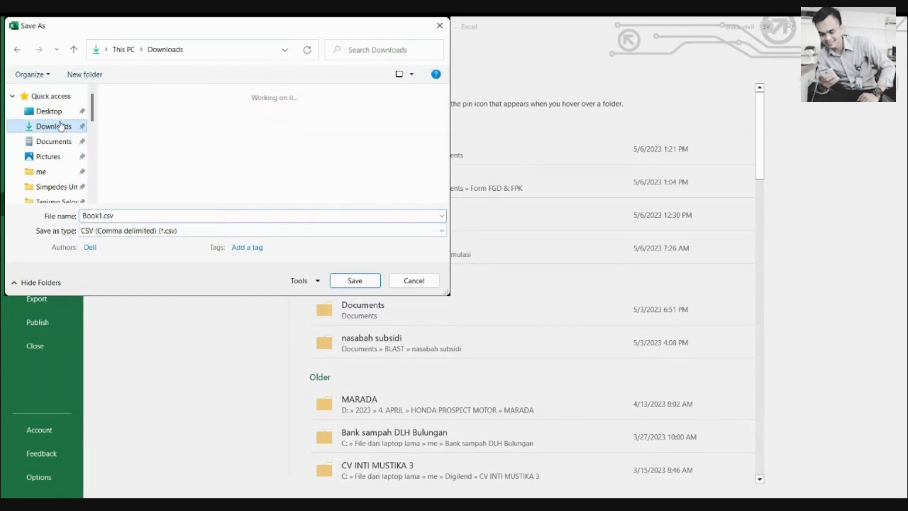
double_click(132, 218)
text(tes wa)
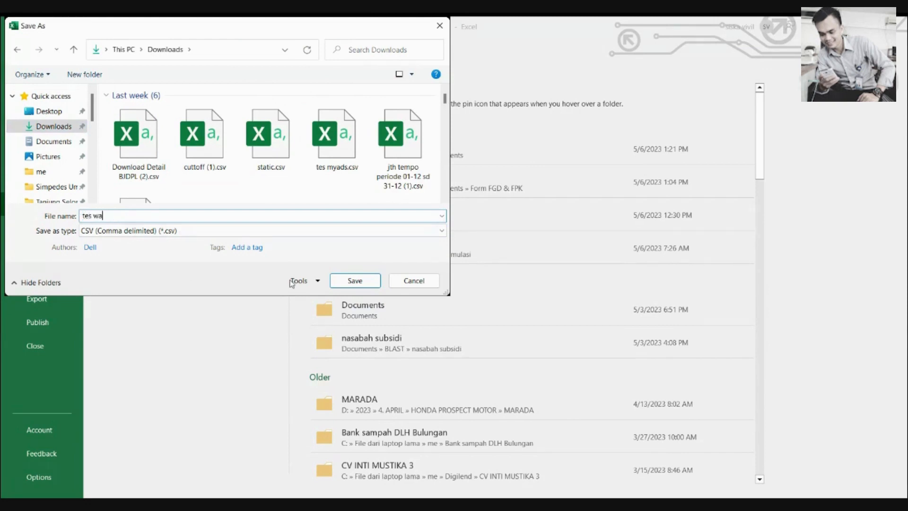
click(356, 282)
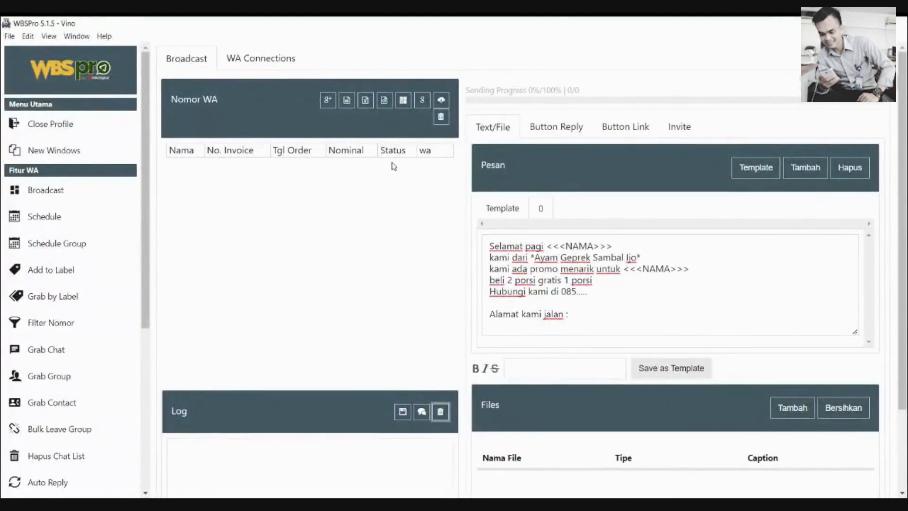
Import tes wa.csv into the Nomor WA recipient list as one Pending contact
click(347, 101)
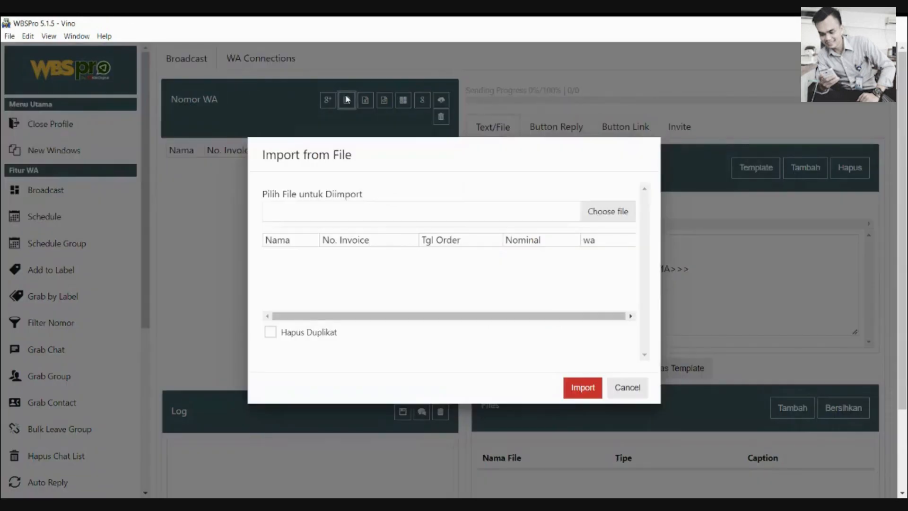
click(357, 210)
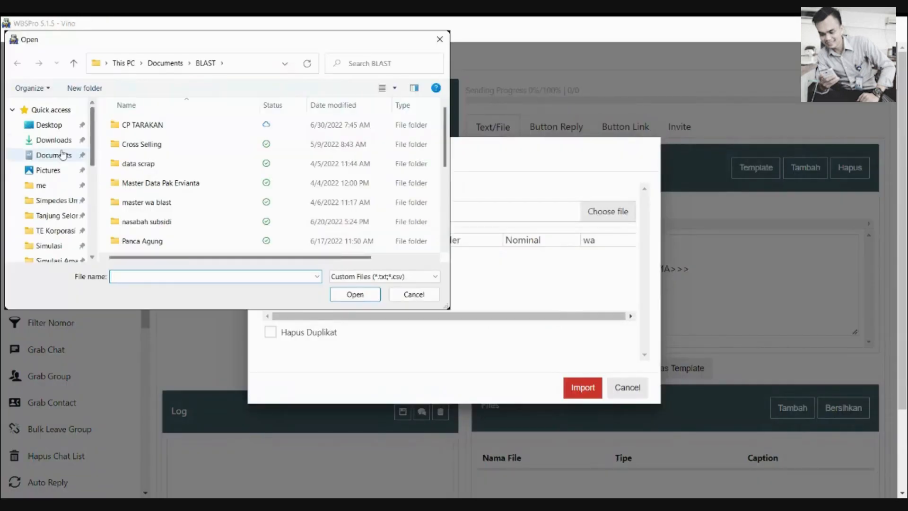
click(53, 140)
double_click(146, 148)
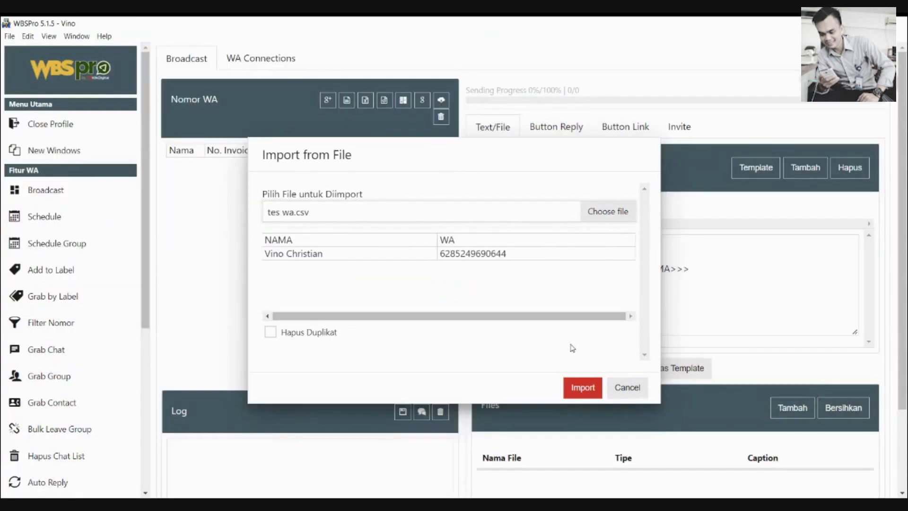
click(584, 392)
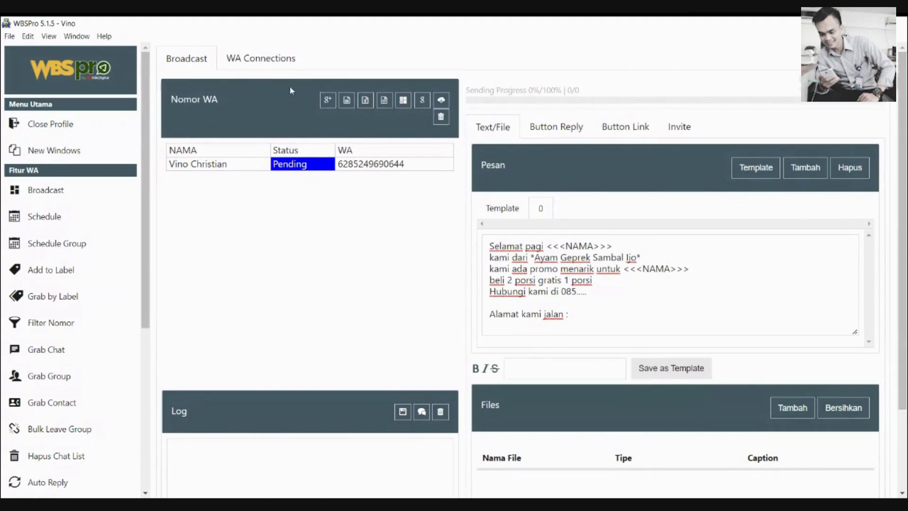
Add a new WhatsApp connection named 'tes' in WA Connections
click(248, 57)
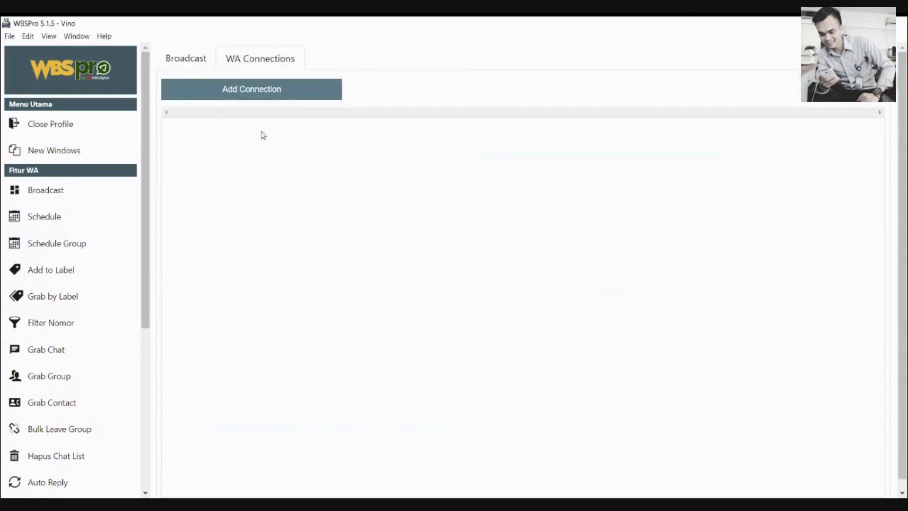
click(188, 65)
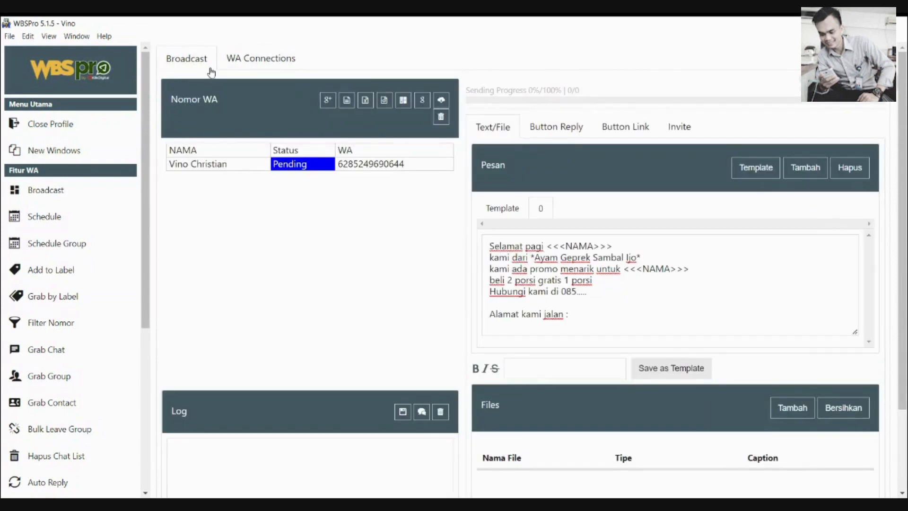
click(242, 65)
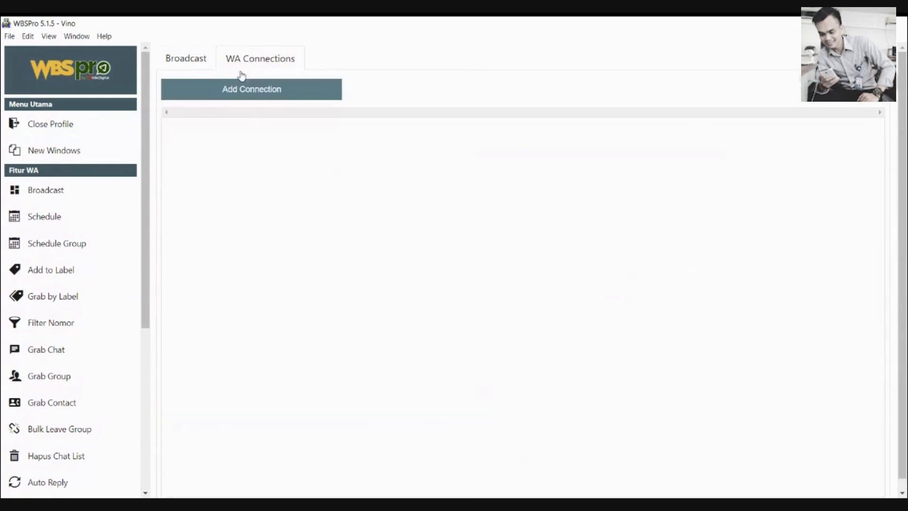
click(241, 90)
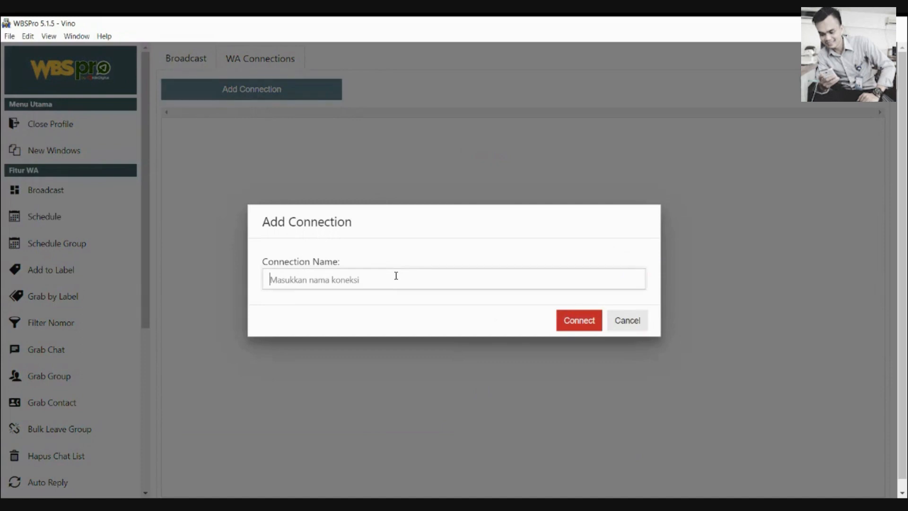
text(tes)
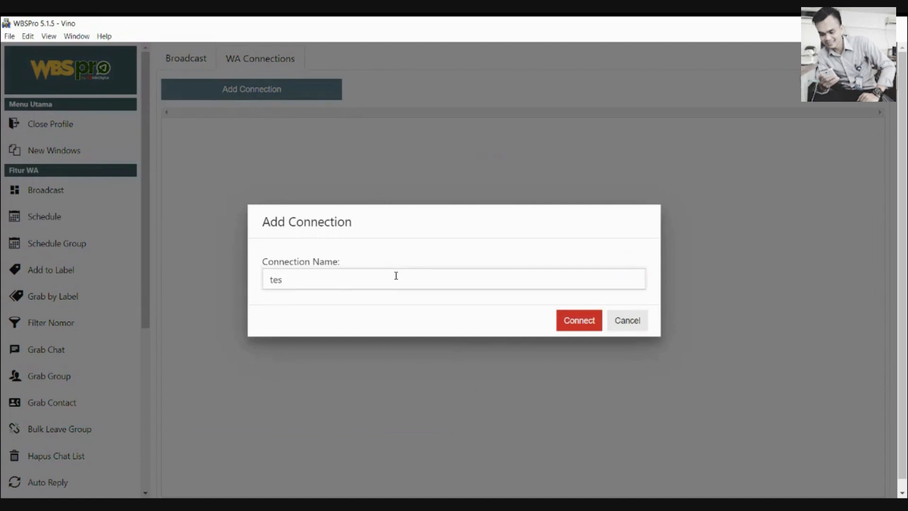
click(559, 320)
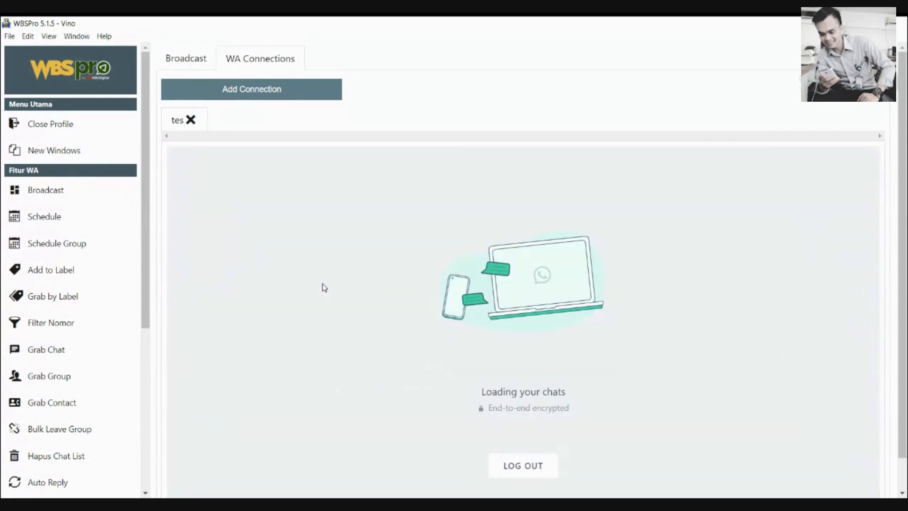
Confirm the tes connection's WhatsApp Web chats have loaded, then return to Broadcast
click(197, 59)
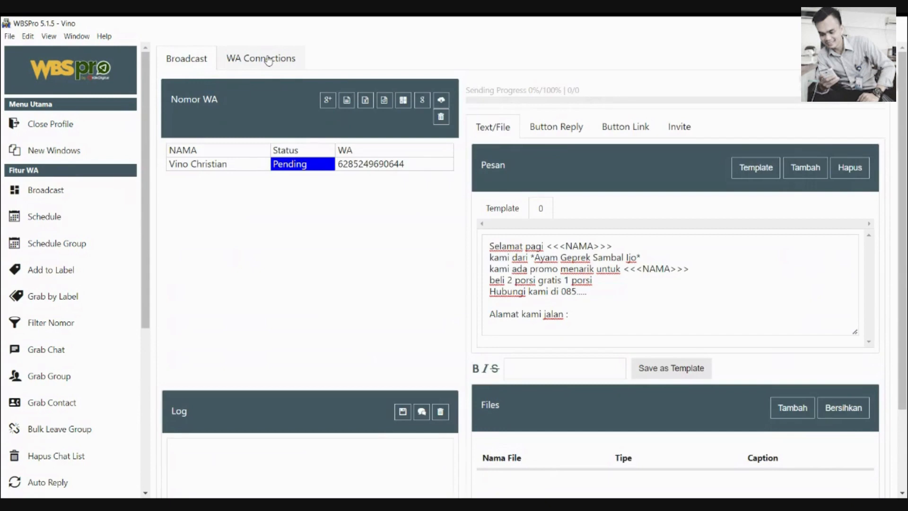
click(269, 59)
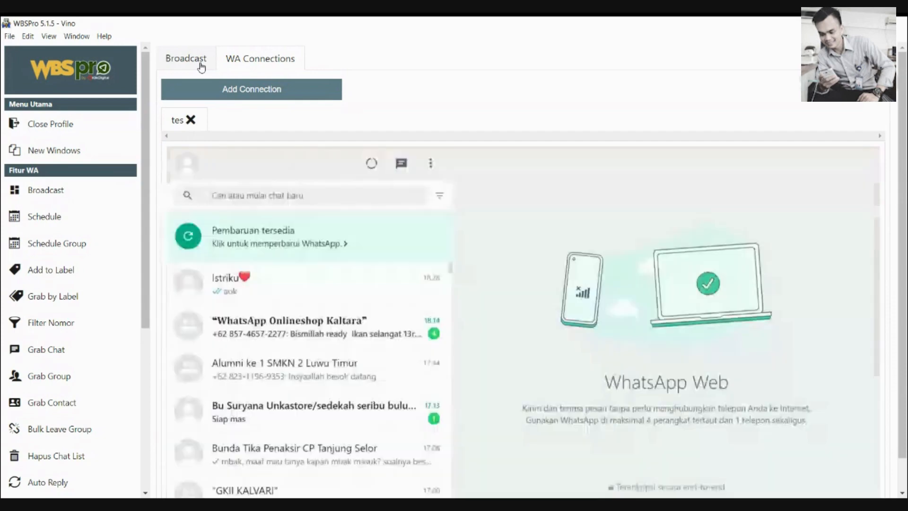
click(200, 66)
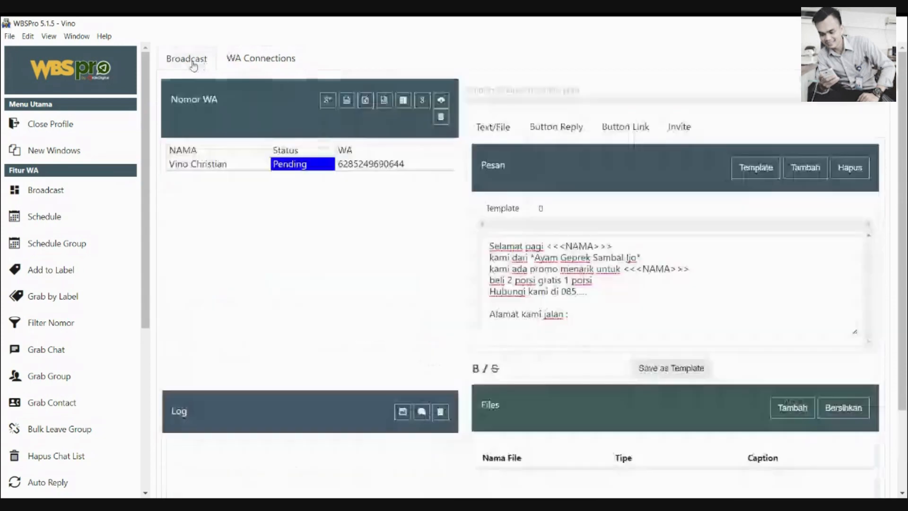
Send the promo broadcast using Auto Switch with the tes connection
scroll(663, 422, down, 2)
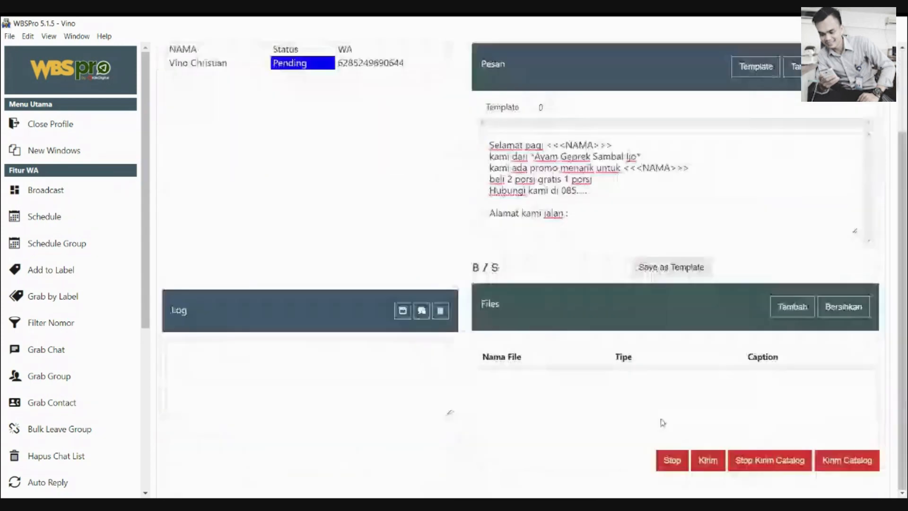
click(709, 461)
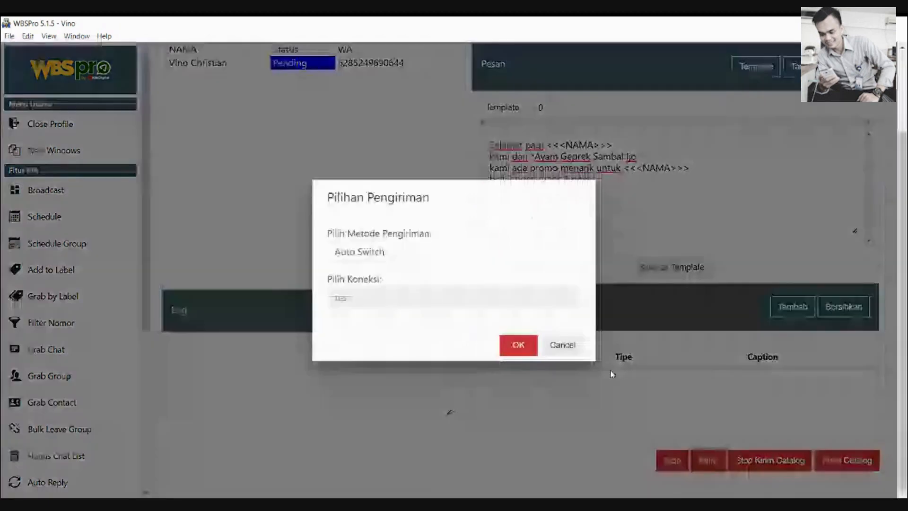
click(518, 346)
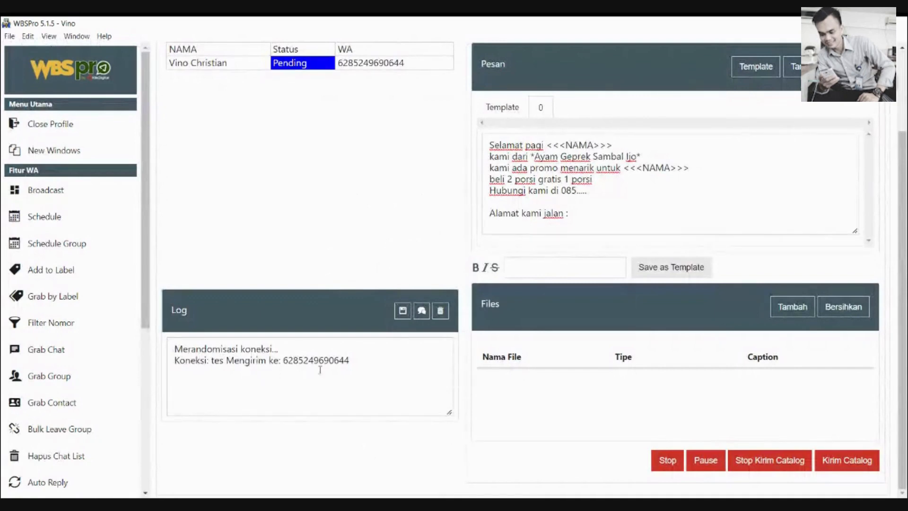
click(363, 359)
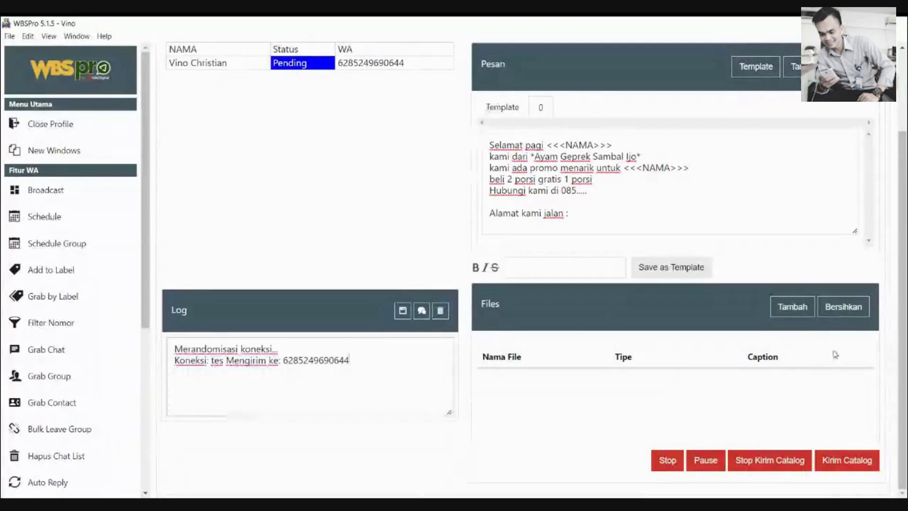
Check the send log and dismiss the 'Broadcast selesai.' message
scroll(903, 352, up, 1)
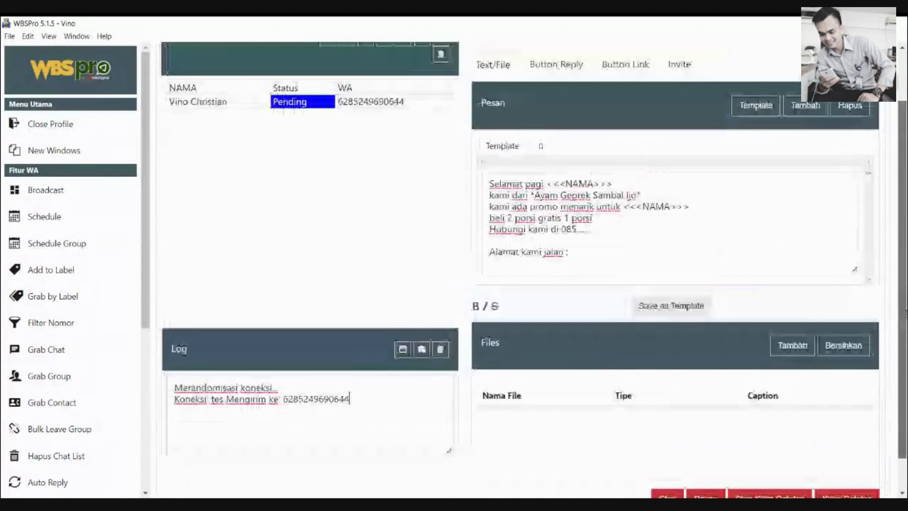
scroll(906, 252, up, 2)
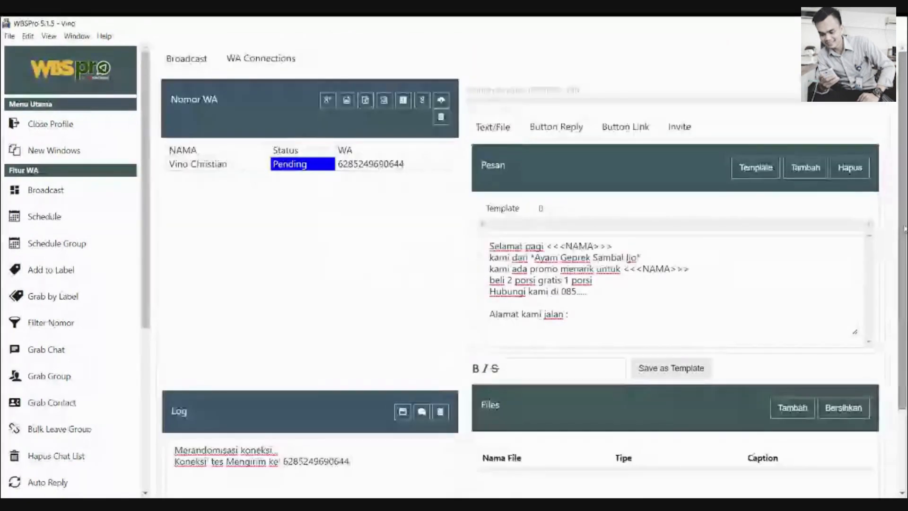
scroll(905, 229, down, 2)
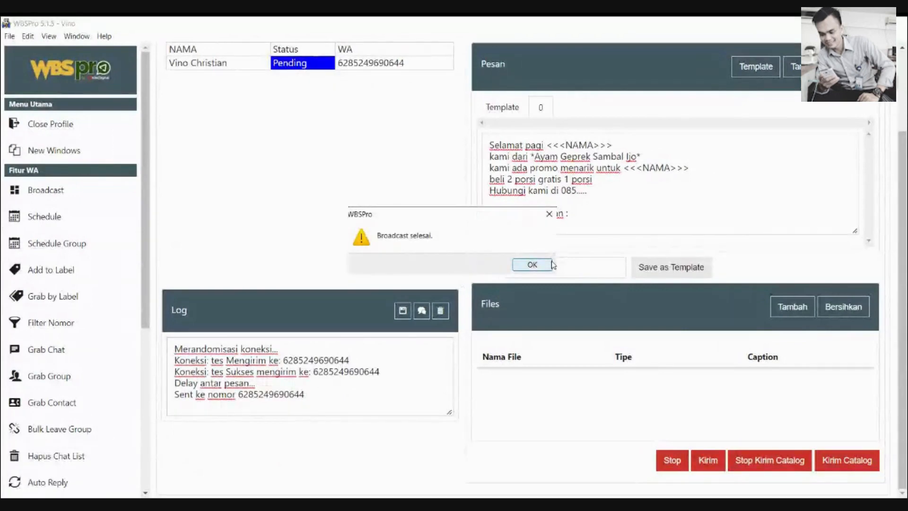
click(549, 264)
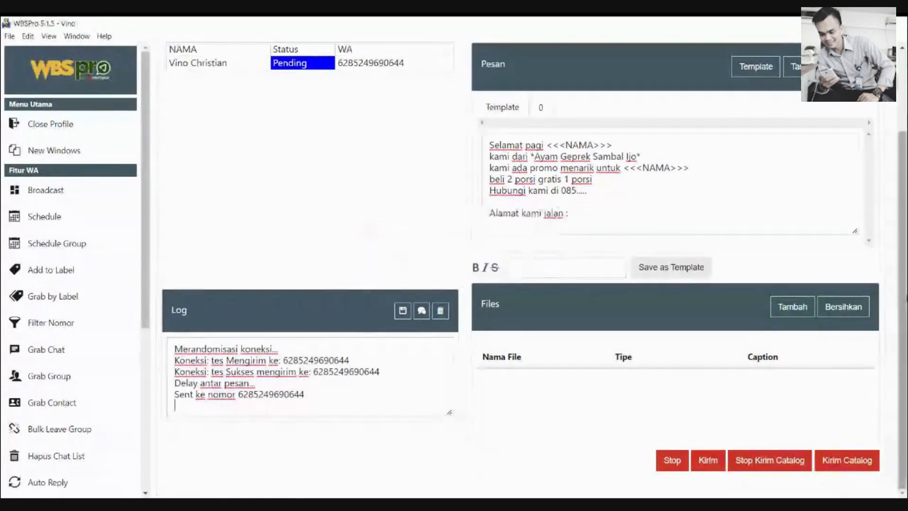
drag(906, 266, 905, 224)
scroll(305, 102, up, 2)
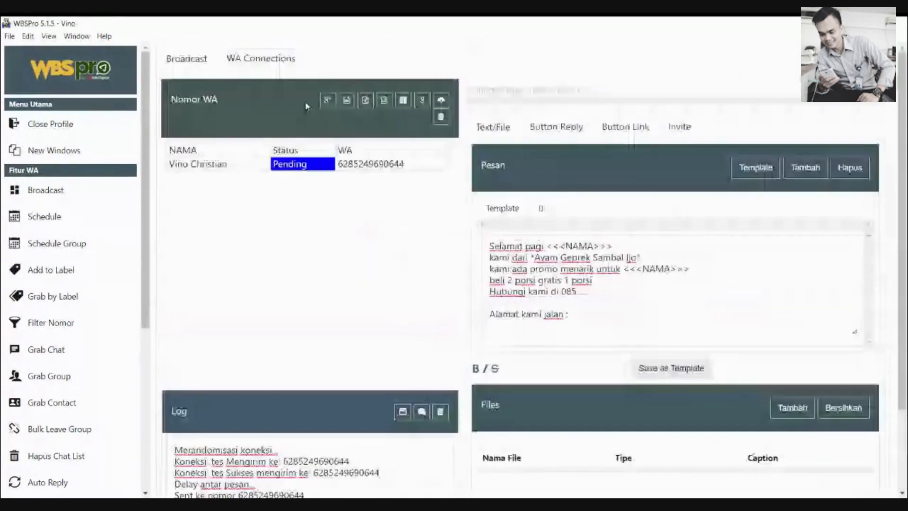
click(260, 58)
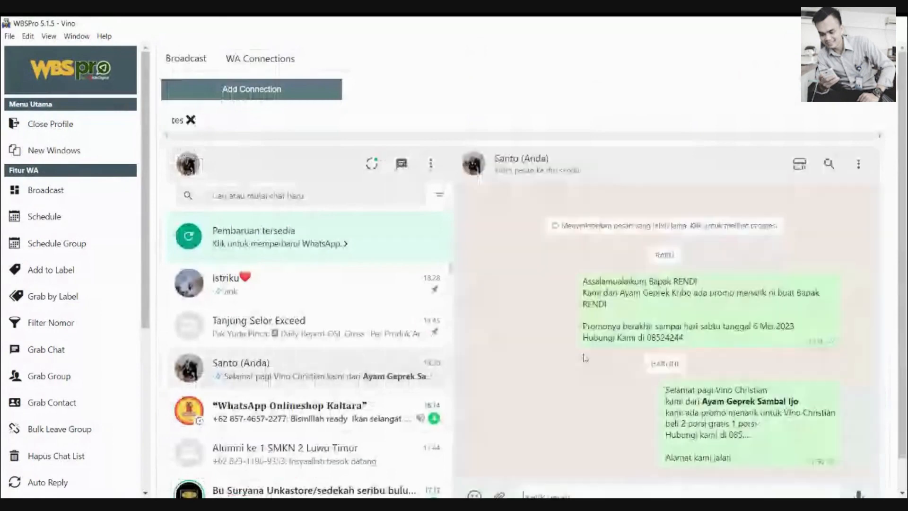
scroll(890, 410, down, 1)
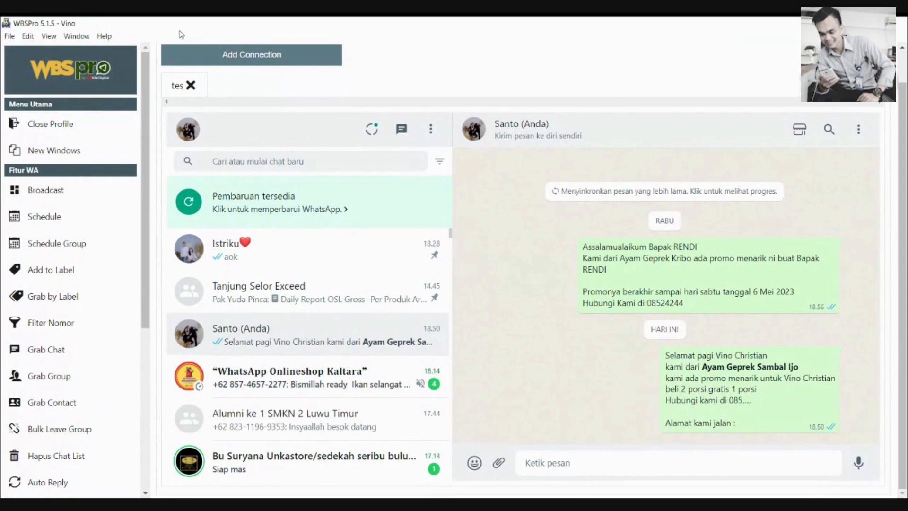
scroll(422, 100, up, 2)
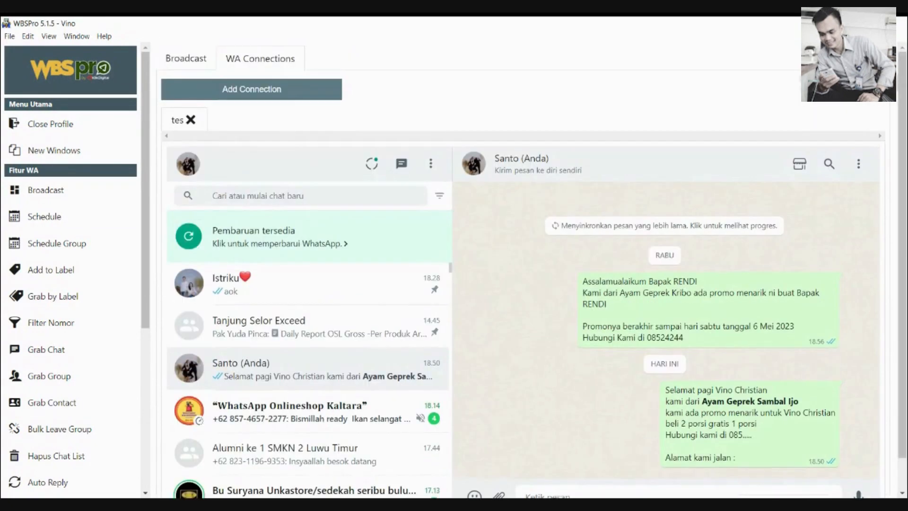
click(187, 60)
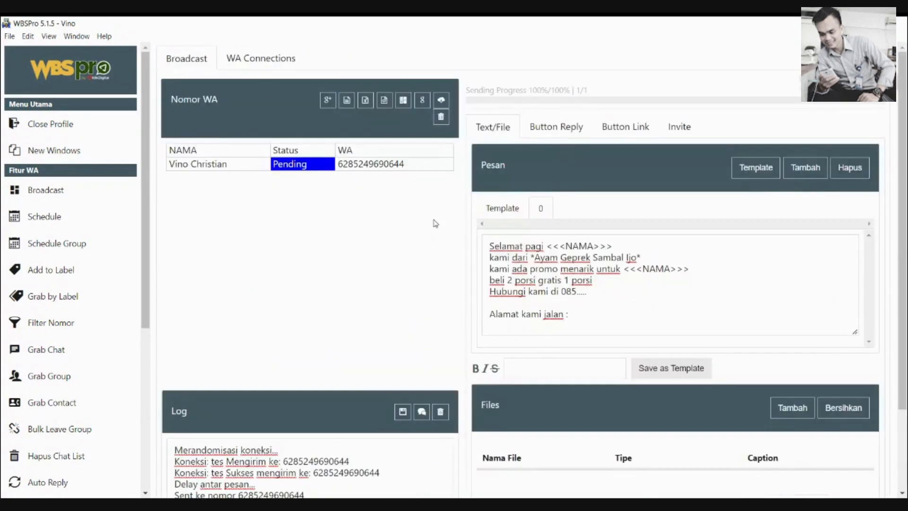